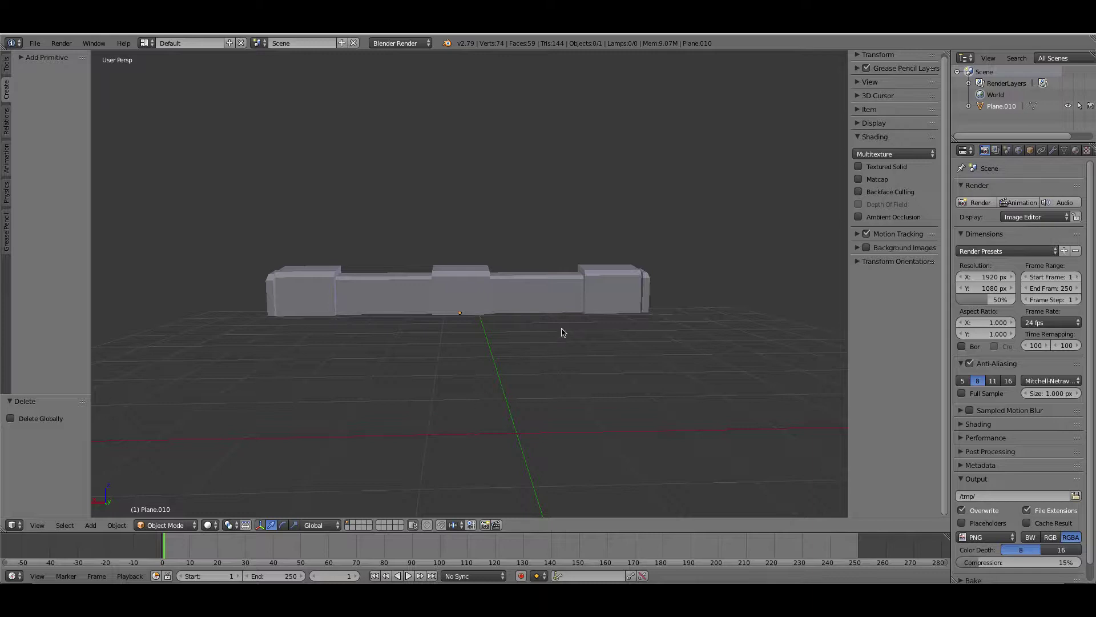
Select the beam model and hide the viewport's properties sidebar.
right_click(573, 285)
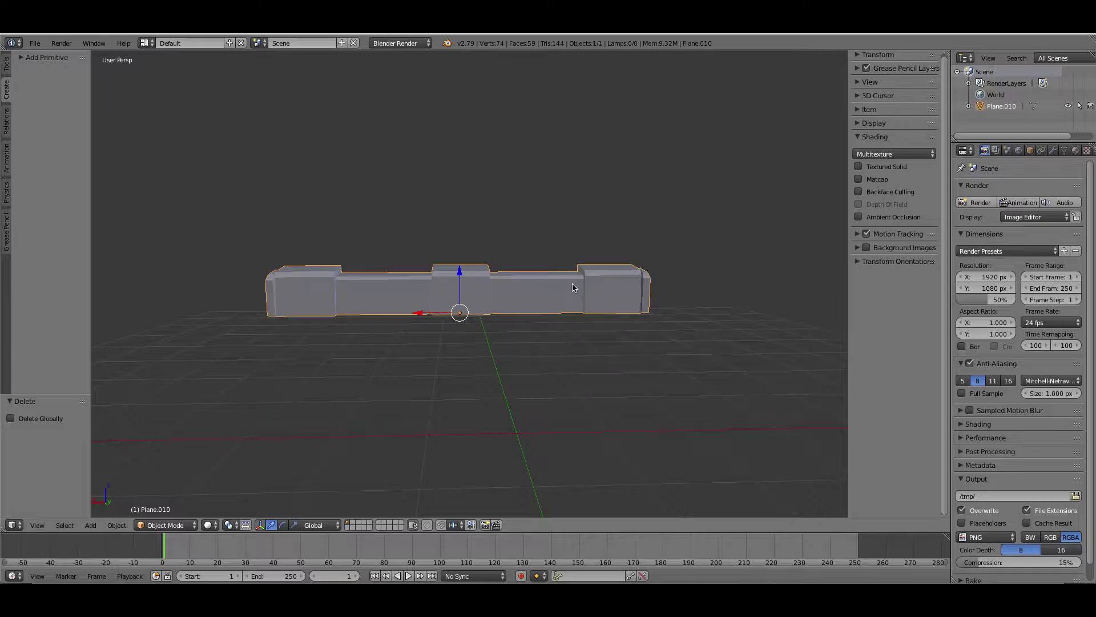
click(379, 45)
click(37, 524)
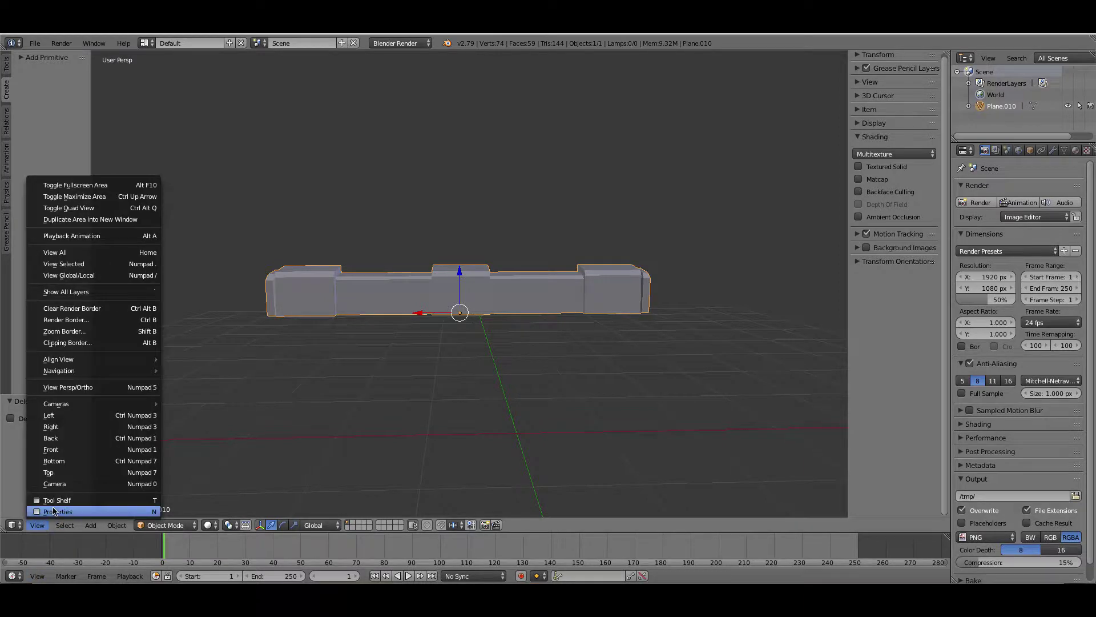
click(52, 512)
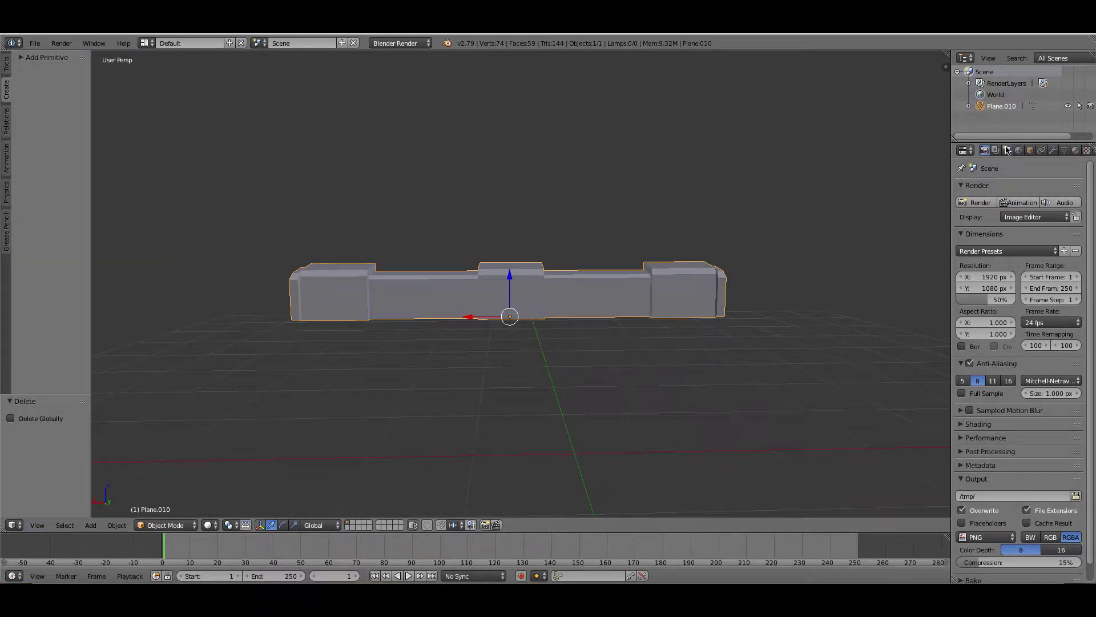
Create a new material for the beam and set its diffuse colour to bright green.
click(1075, 150)
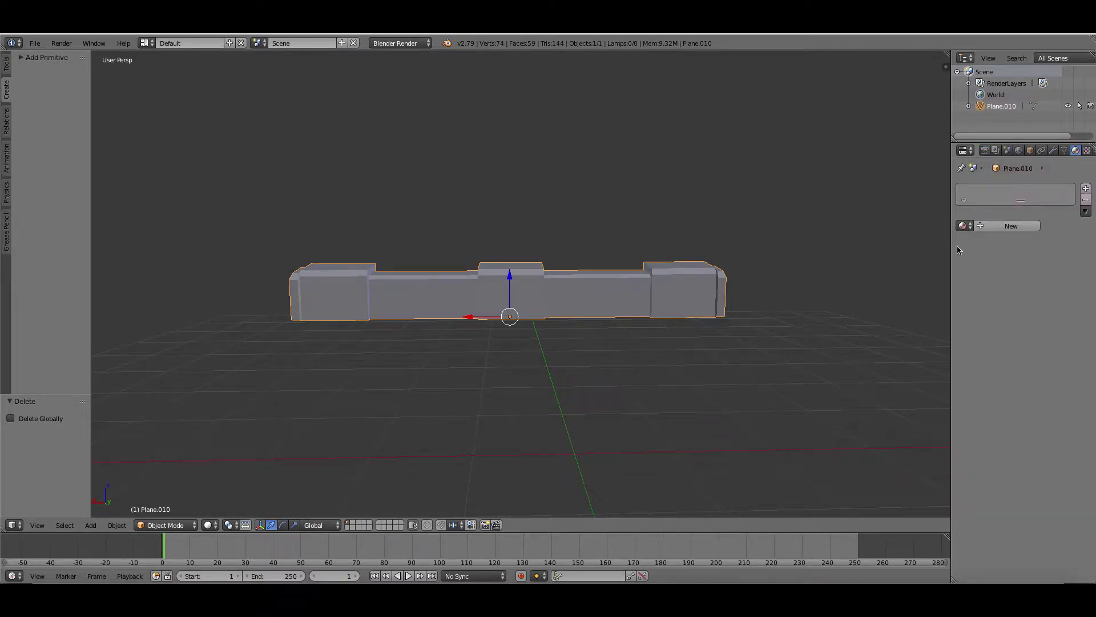
click(1020, 230)
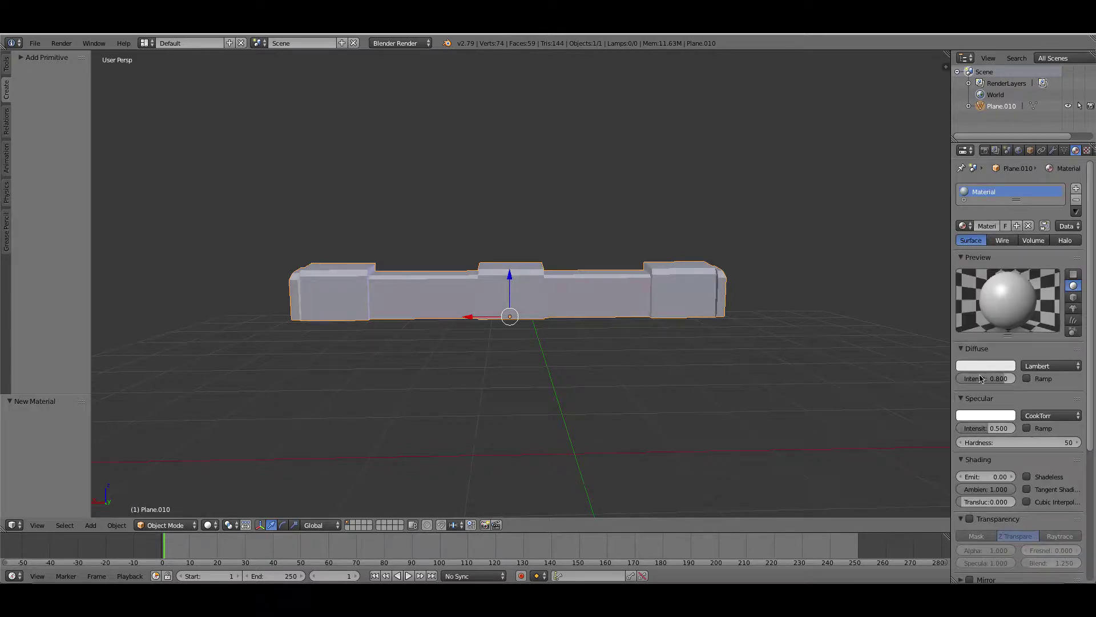
click(985, 367)
click(931, 252)
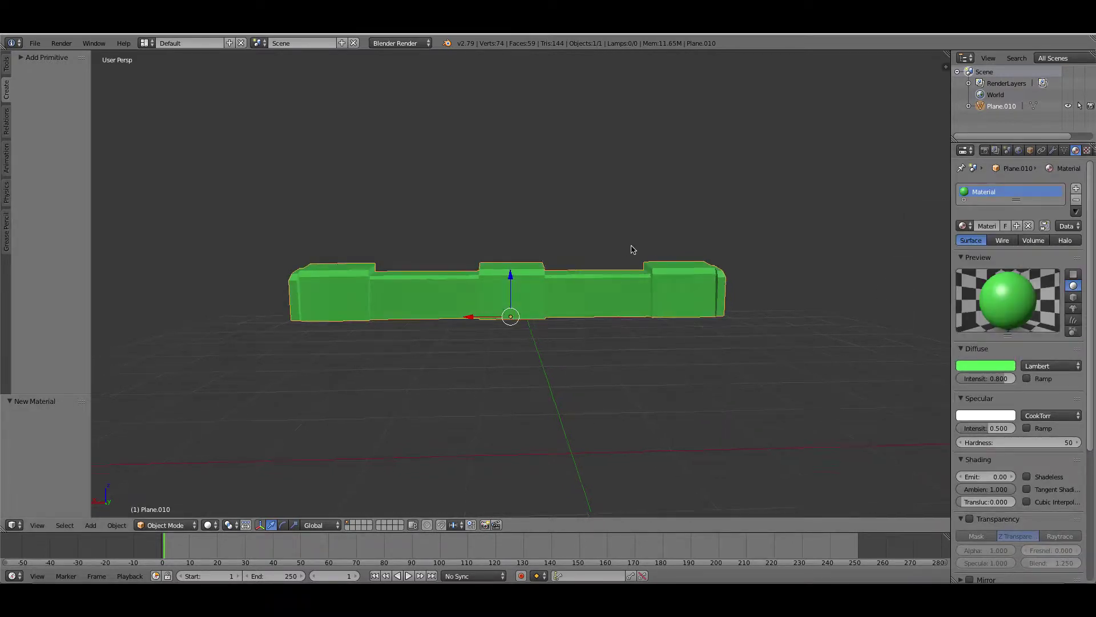
In Edit Mode, select the faces of the narrow end caps at both ends of the beam.
middle_drag(632, 247, 712, 248)
middle_drag(606, 286, 547, 302)
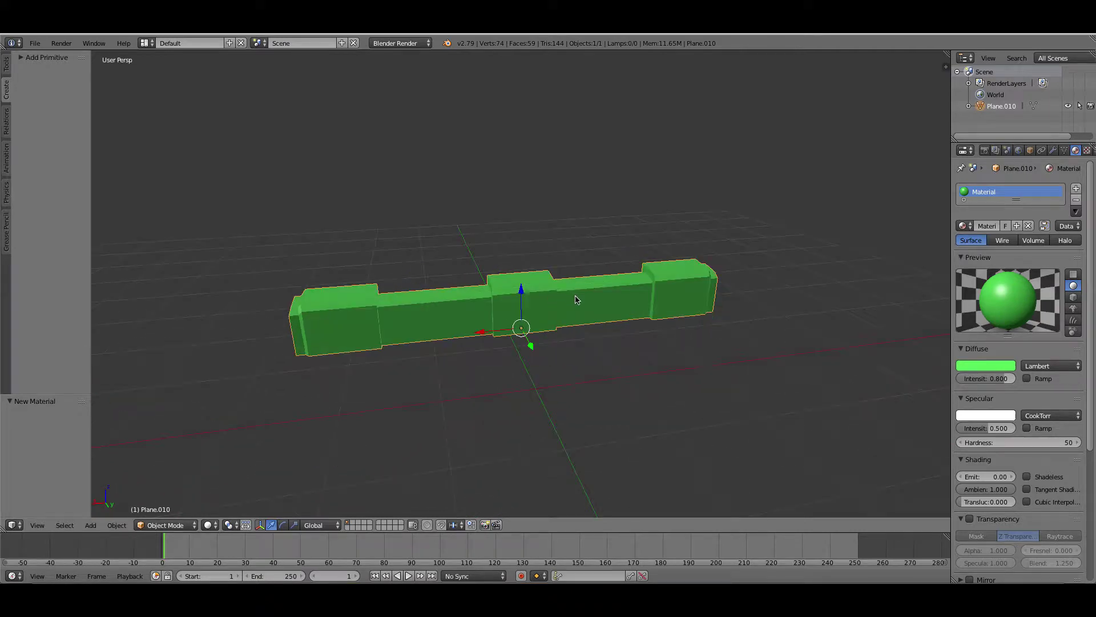
key(Tab)
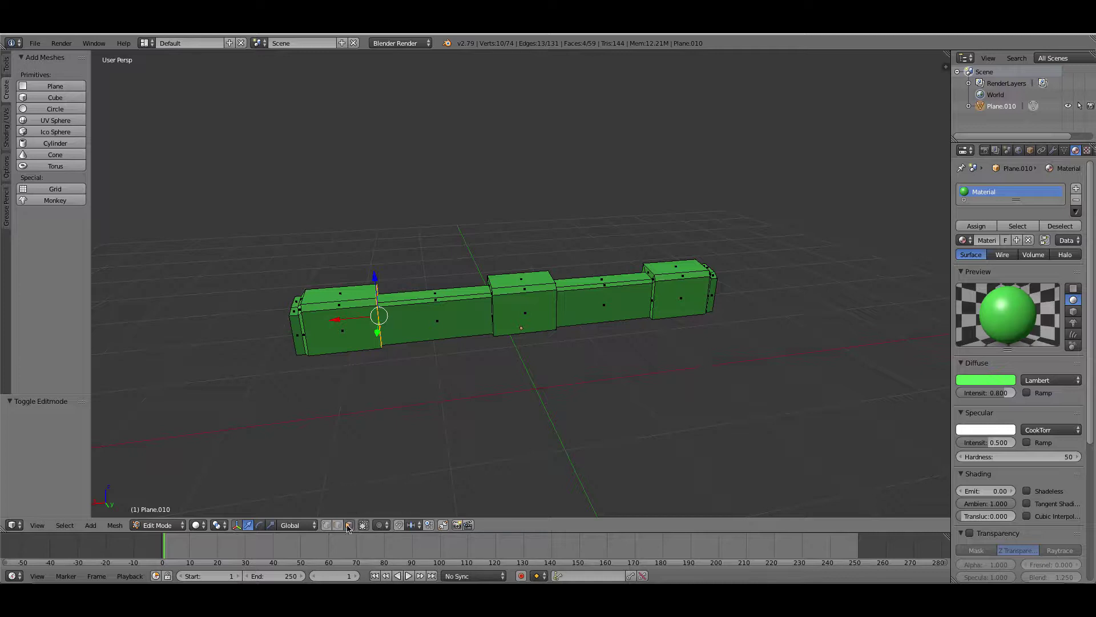
middle_drag(368, 516, 517, 355)
right_click(448, 361)
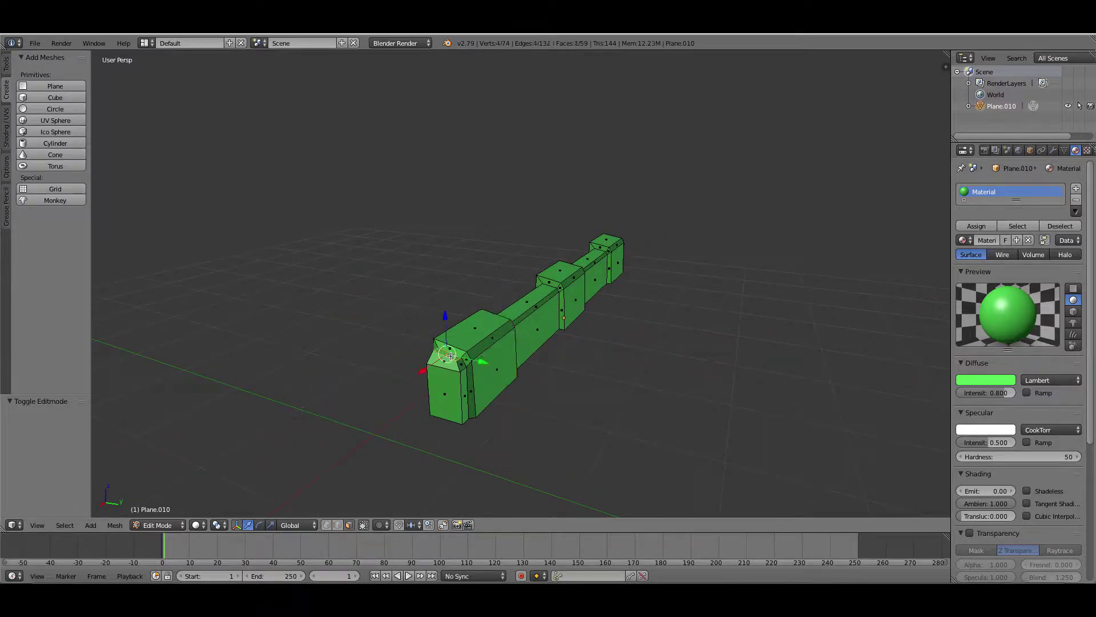
shift+right_click(460, 384)
shift+right_click(460, 385)
shift+right_click(460, 385)
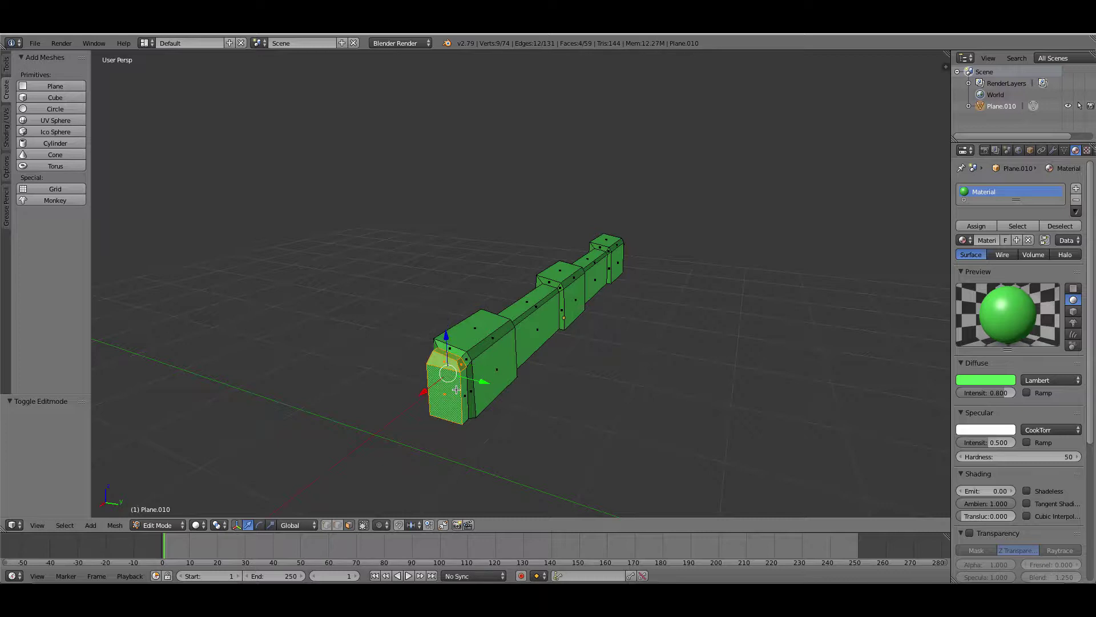
shift+right_click(461, 388)
middle_drag(460, 388, 564, 337)
shift+right_click(722, 293)
shift+right_click(460, 379)
shift+right_click(473, 371)
shift+right_click(476, 372)
shift+right_click(550, 364)
shift+right_click(552, 381)
shift+right_click(551, 384)
shift+right_click(567, 393)
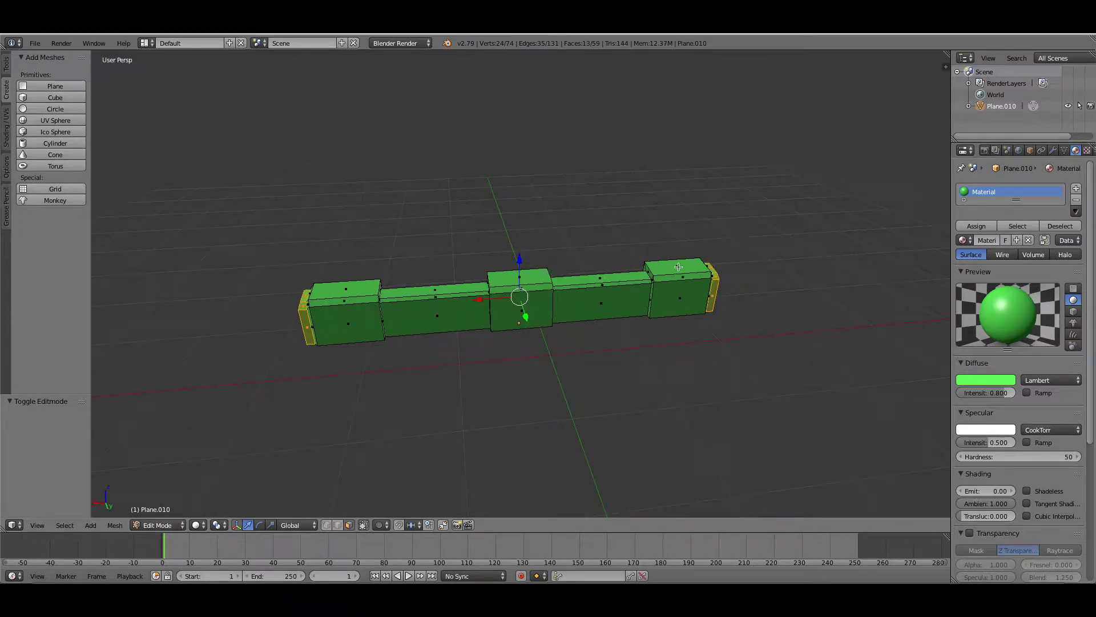
Add a second material with a blue diffuse colour and assign it to the selected end-cap faces.
click(1076, 190)
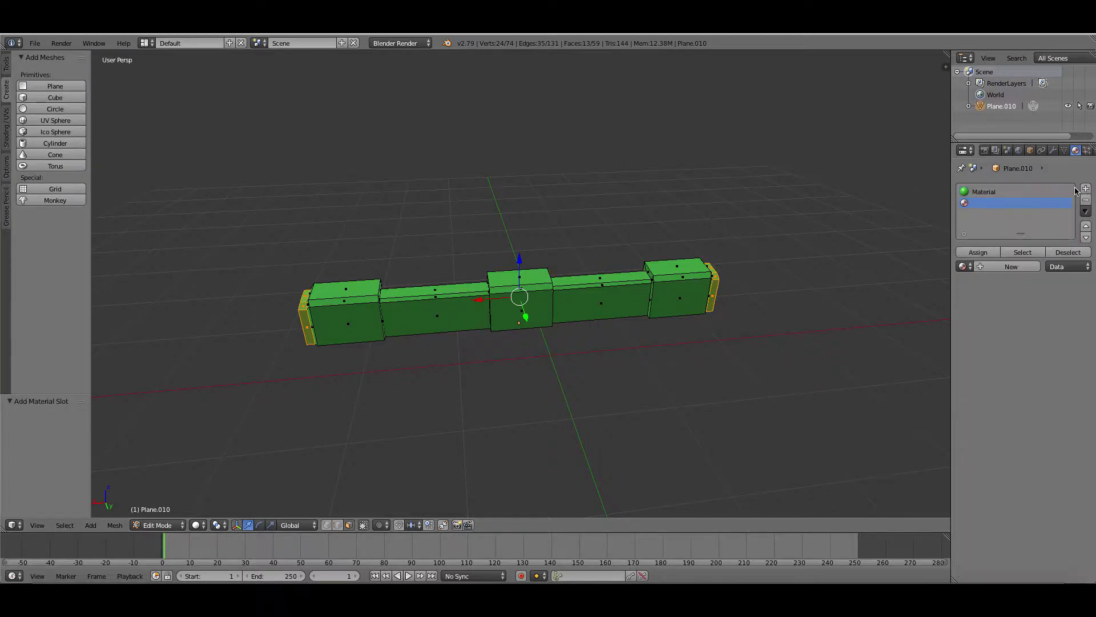
click(1011, 266)
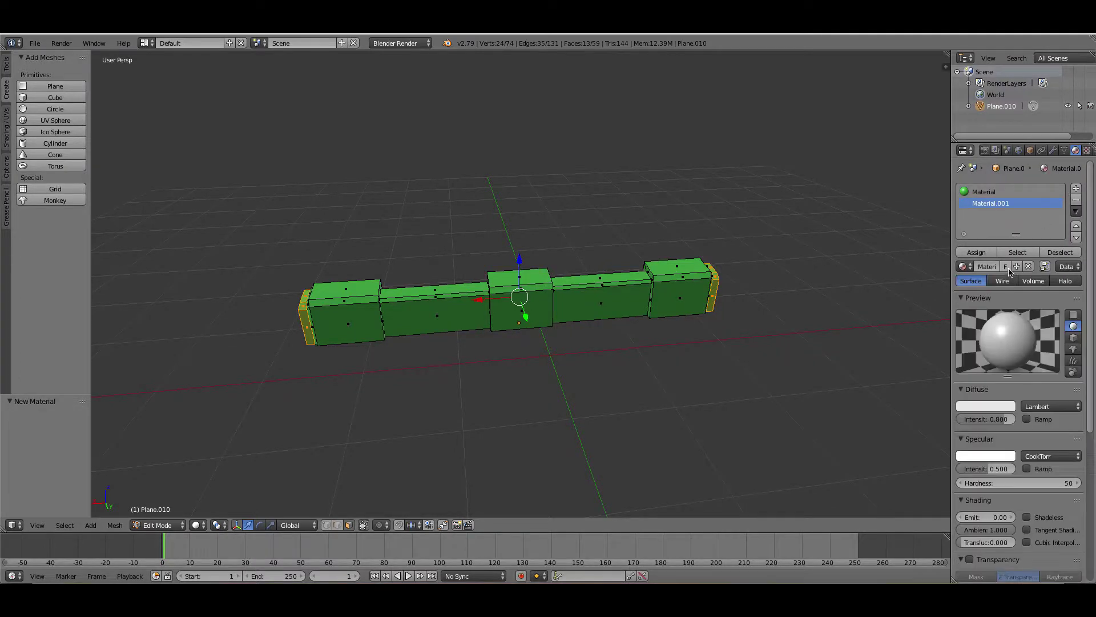
click(979, 405)
drag(952, 293, 990, 286)
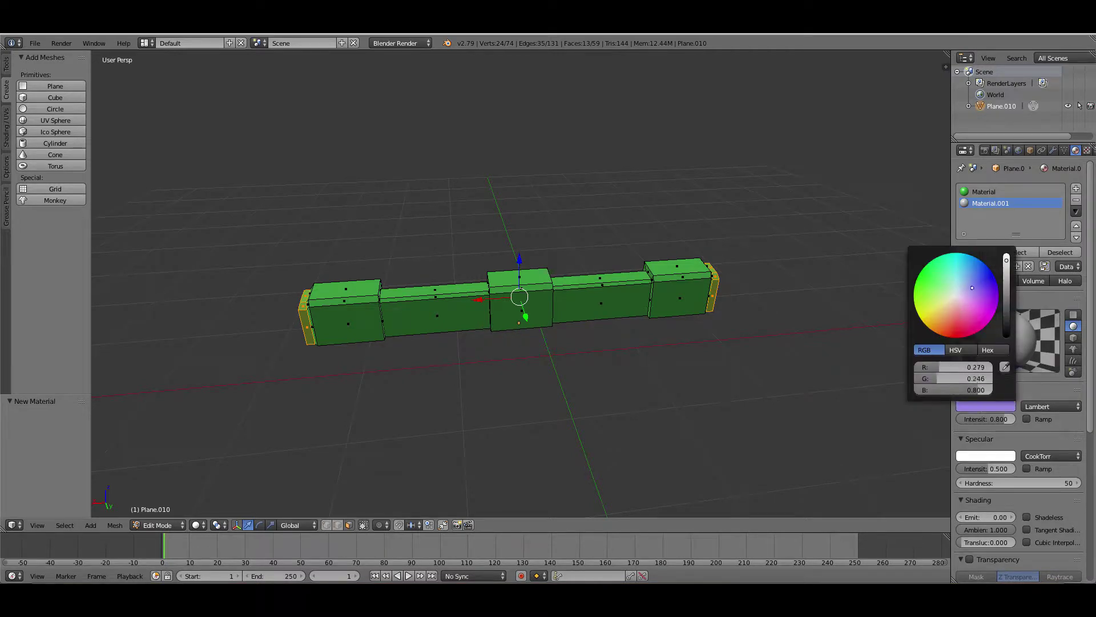
click(783, 279)
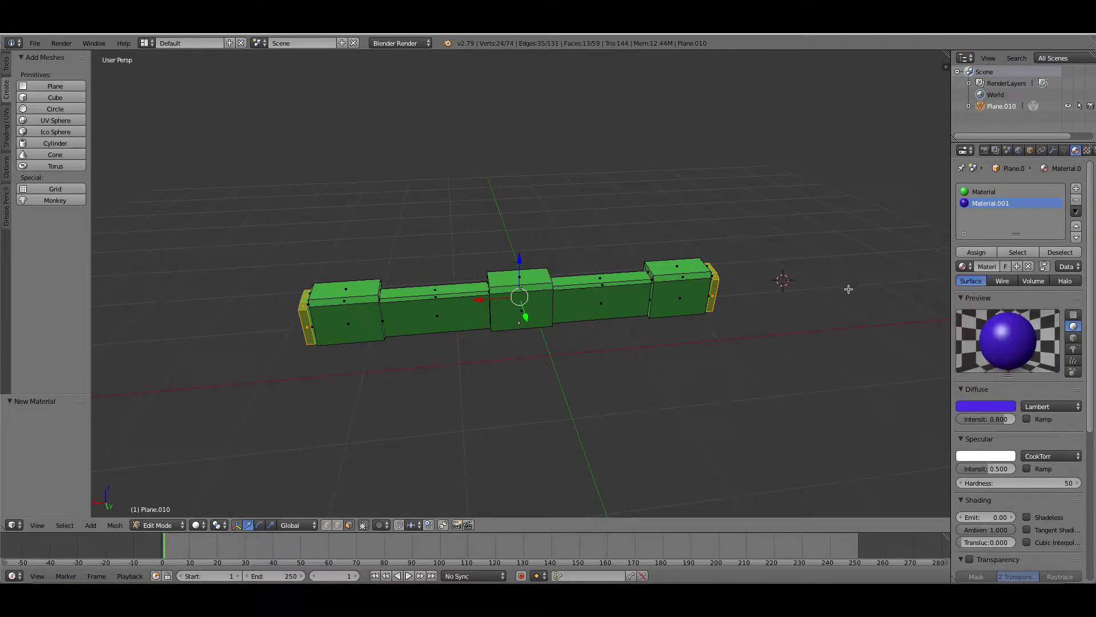
click(974, 252)
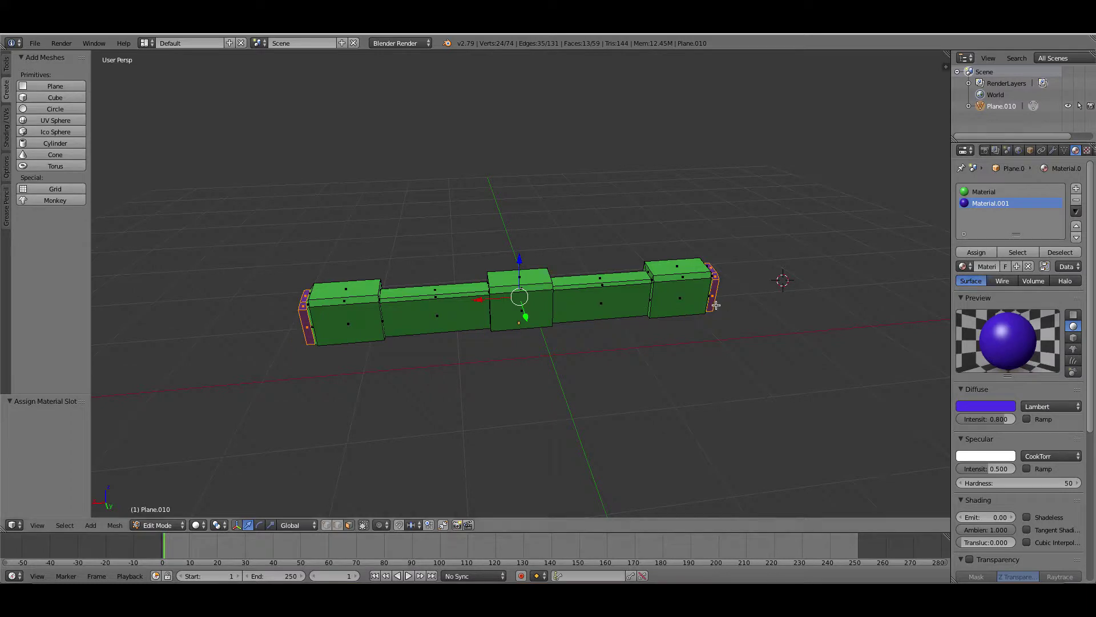
key(Tab)
middle_drag(715, 305, 485, 310)
In Edit Mode, select the top, bevel and side faces of the two recessed sections between the raised blocks, on both sides of the beam.
key(Tab)
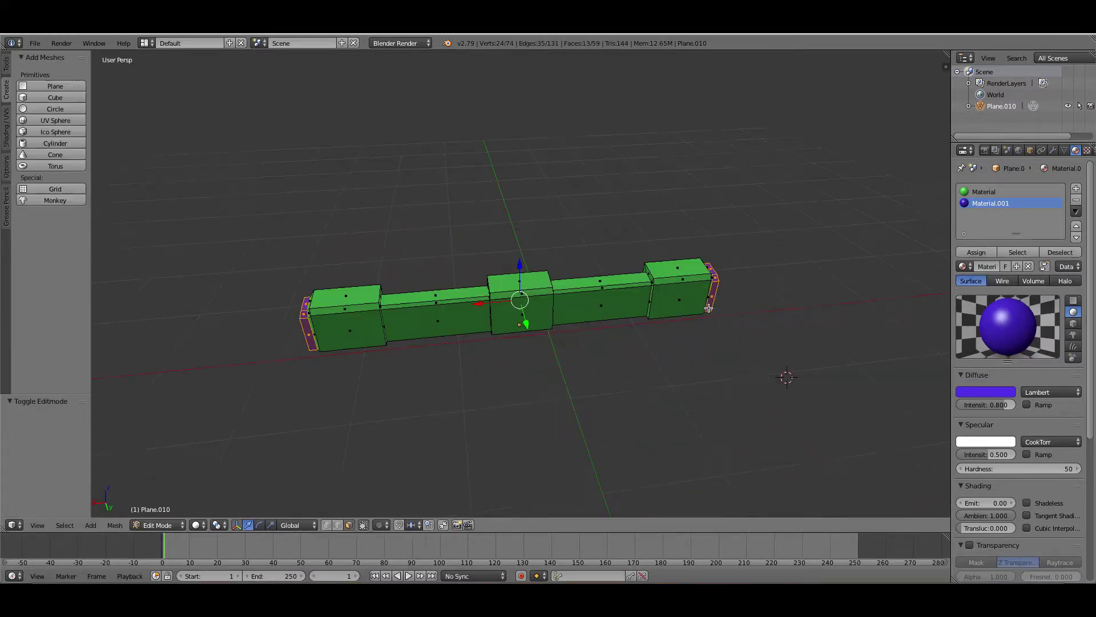
scroll(483, 310, up, 1)
right_click(456, 297)
shift+right_click(452, 309)
shift+right_click(453, 309)
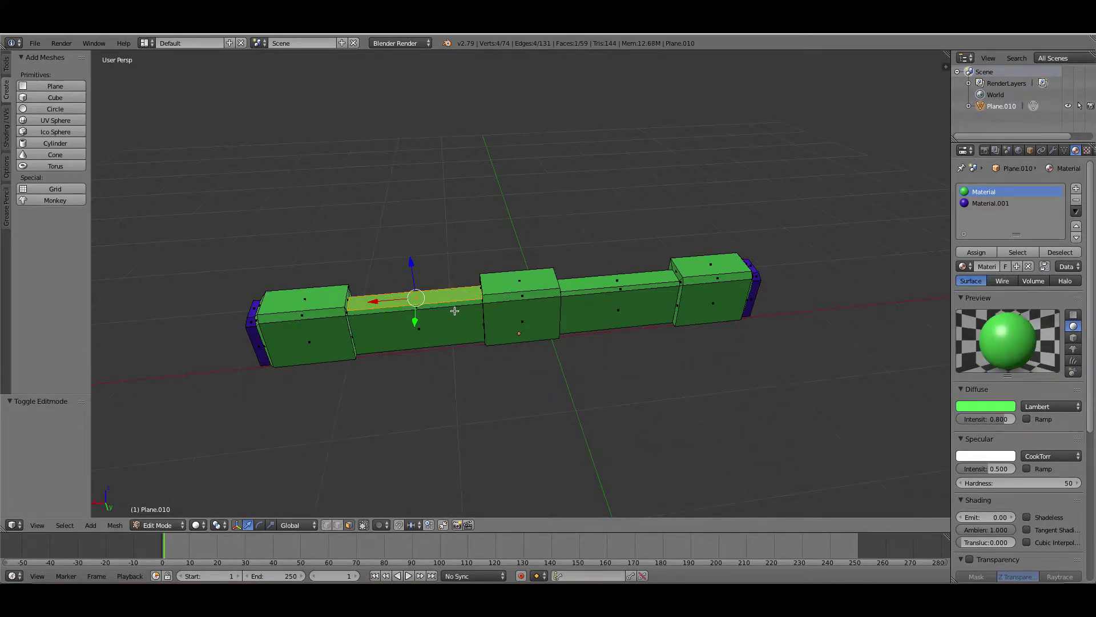
shift+right_click(455, 315)
shift+right_click(465, 304)
shift+right_click(611, 293)
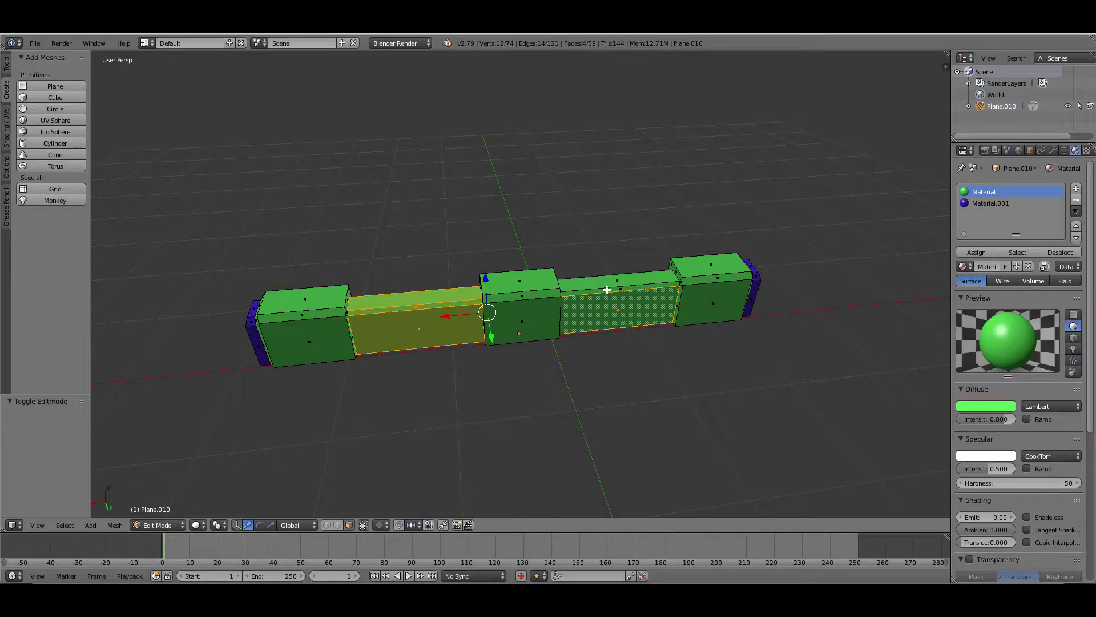
shift+right_click(607, 290)
shift+right_click(598, 286)
middle_drag(553, 292, 845, 254)
shift+right_click(611, 289)
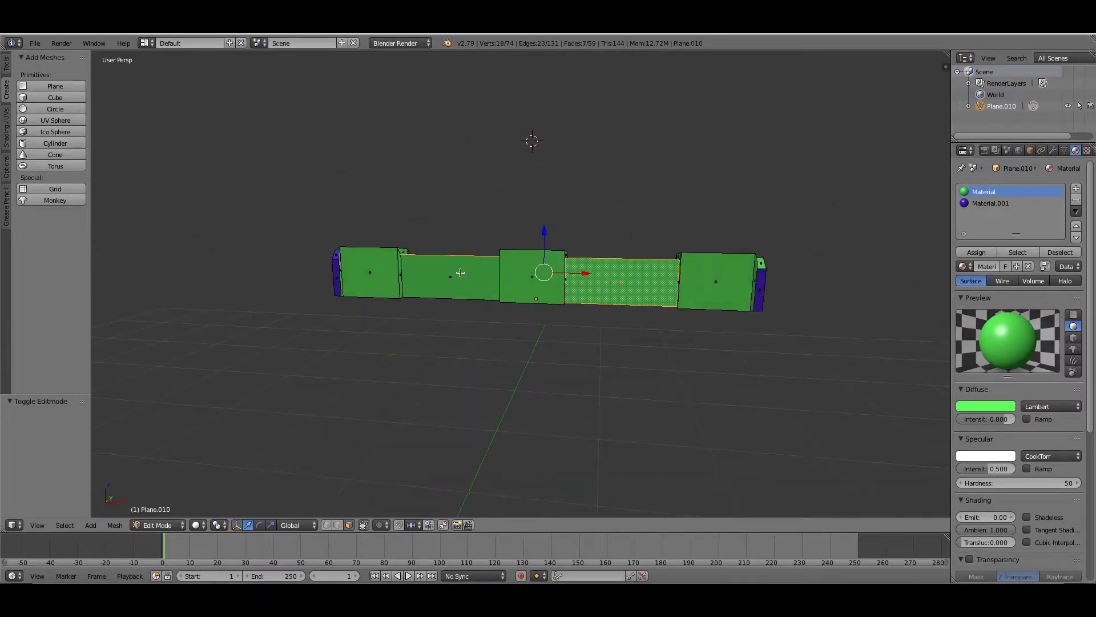
shift+right_click(460, 273)
middle_drag(460, 272, 742, 297)
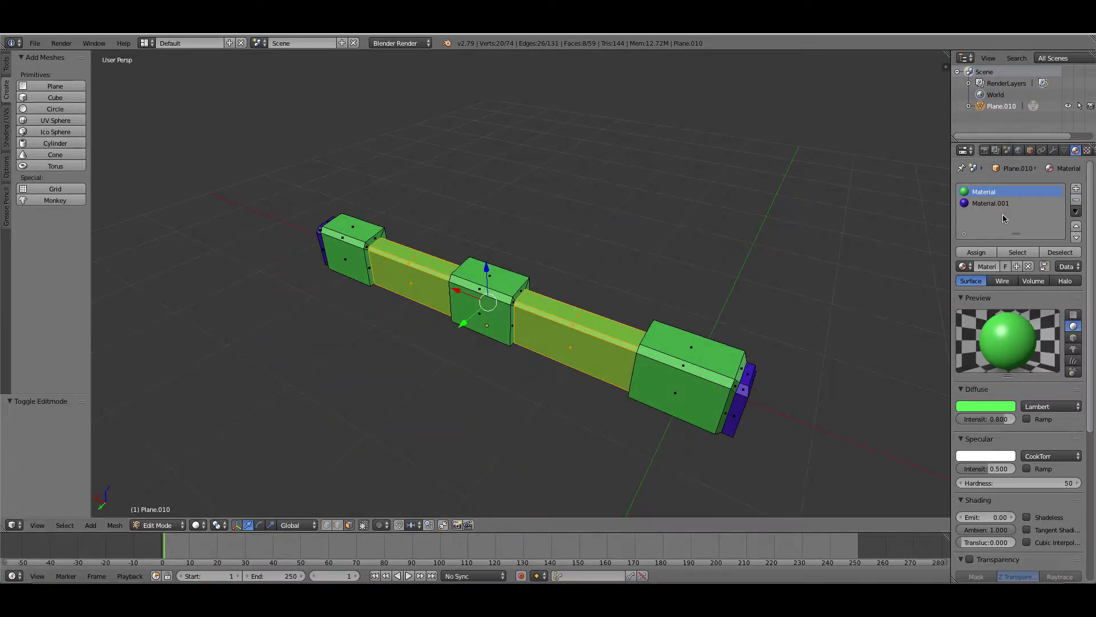
Add a third material with a red diffuse colour, assign it to the selected recessed sections and return to Object Mode.
click(1074, 189)
click(1006, 266)
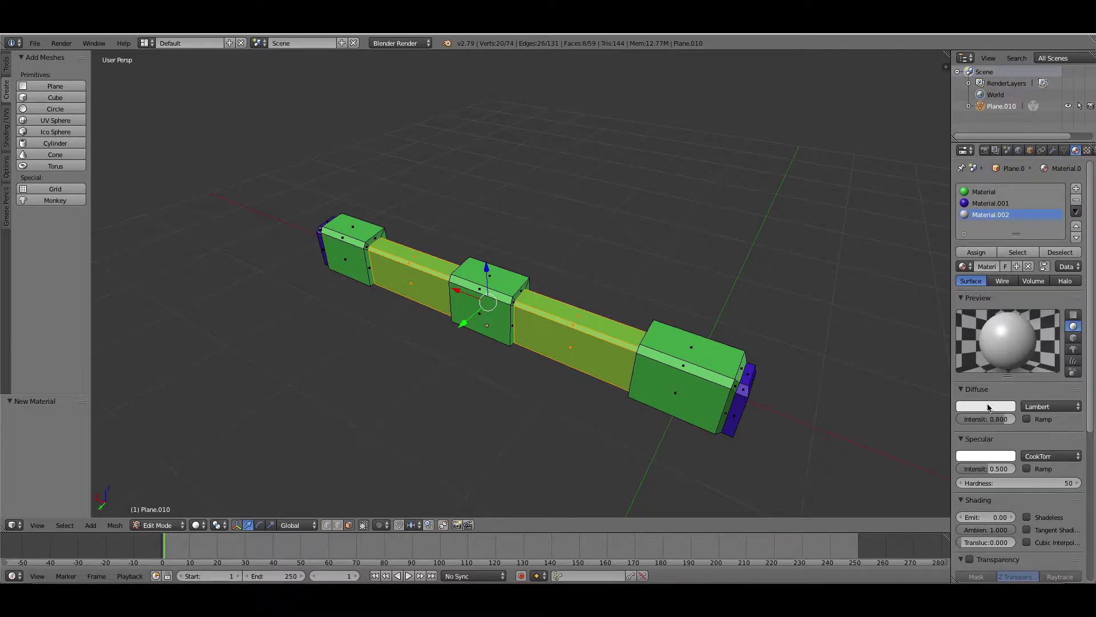
click(989, 407)
drag(954, 297, 954, 324)
click(986, 254)
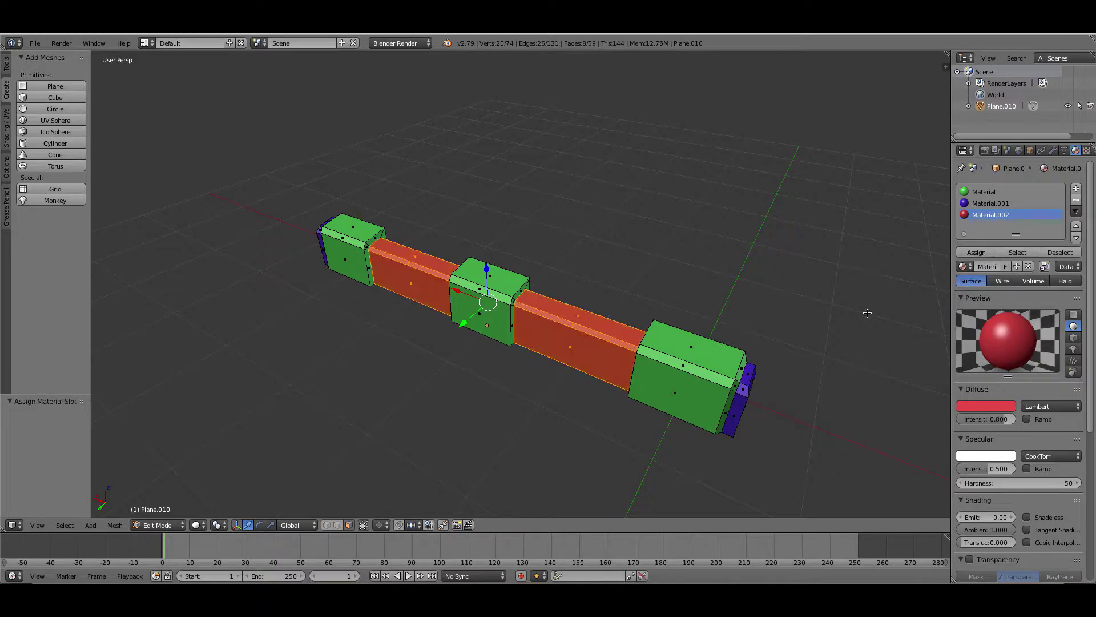
key(Tab)
Split the 3D viewport into two side-by-side areas and switch the new one to the UV/Image Editor.
middle_drag(866, 311, 591, 322)
scroll(591, 321, down, 8)
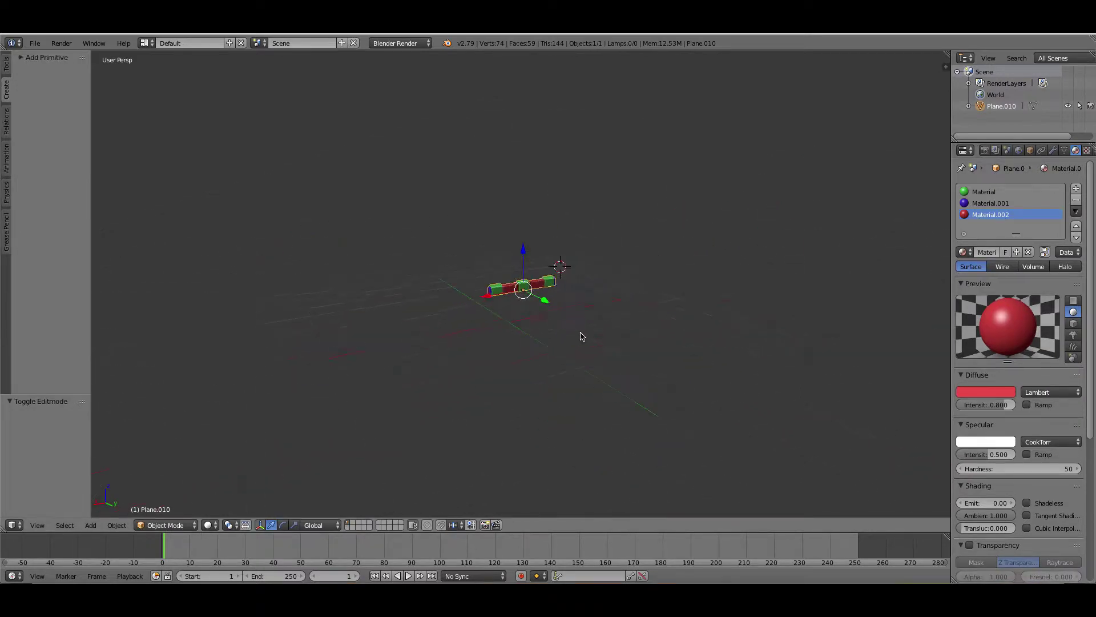
scroll(588, 328, up, 6)
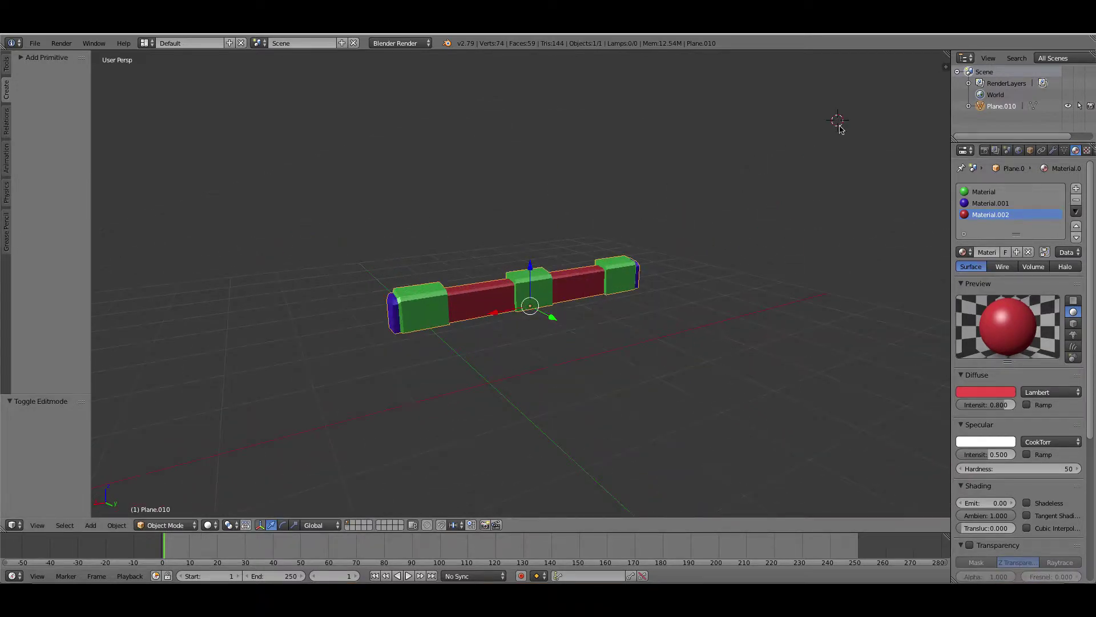
middle_drag(837, 122, 774, 202)
scroll(731, 224, up, 2)
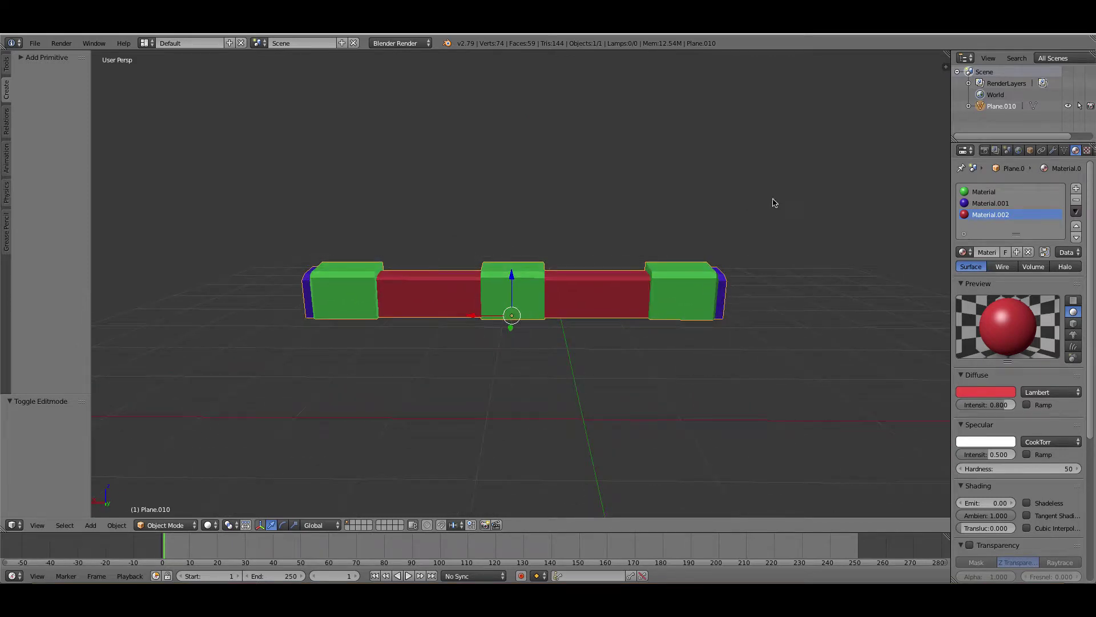
drag(944, 57, 599, 345)
click(598, 524)
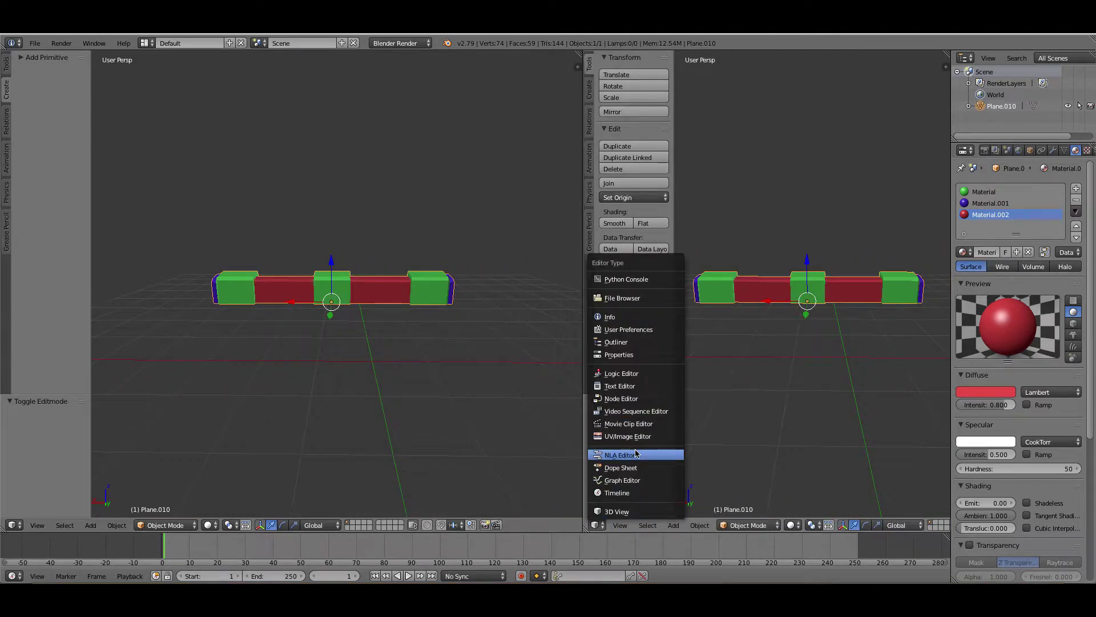
click(628, 436)
scroll(746, 316, up, 3)
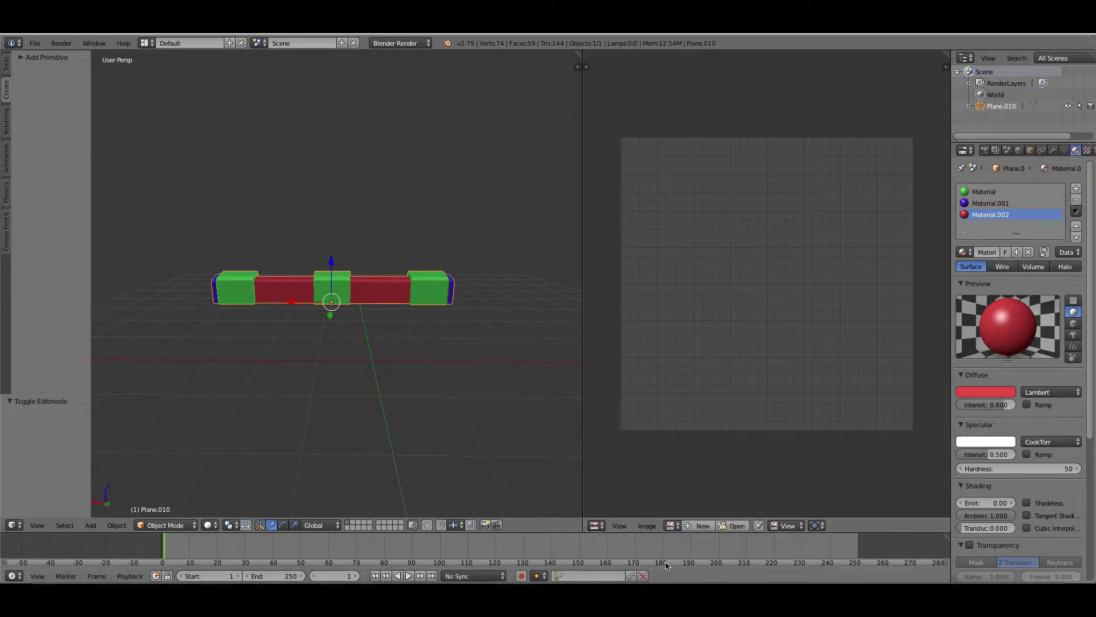
Create a new 1024 x 1024 px image with the Color Grid generated type.
click(706, 526)
click(722, 542)
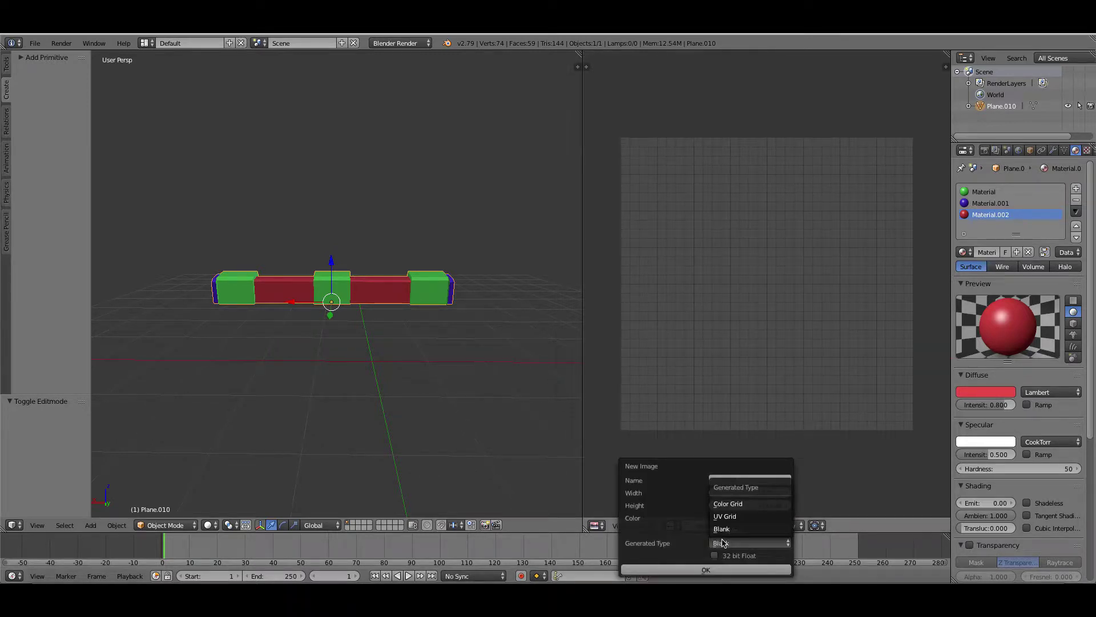
click(729, 504)
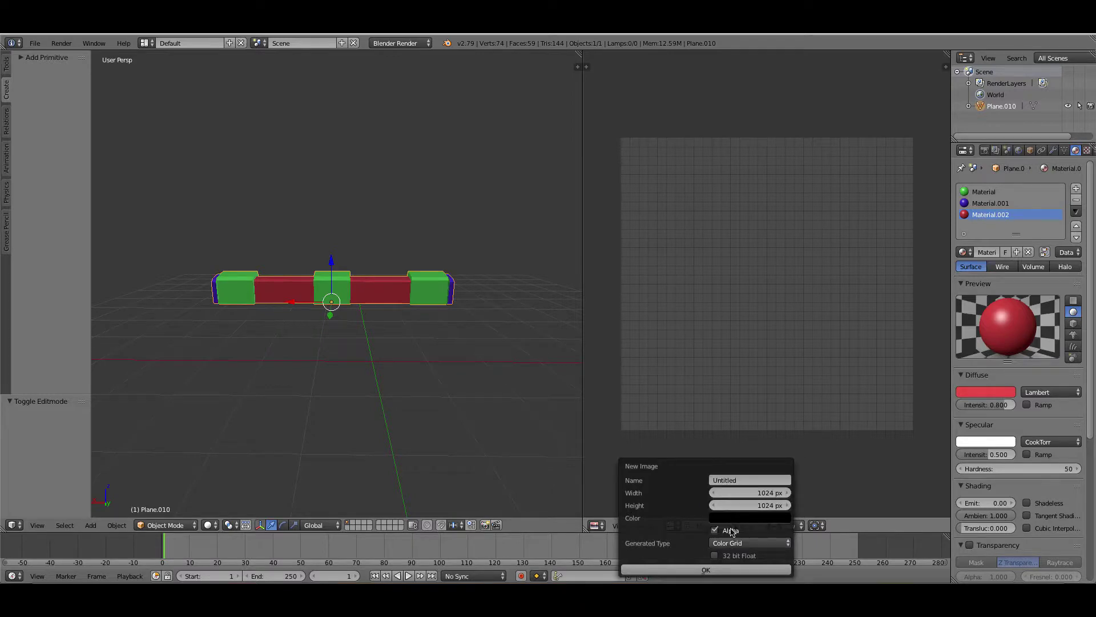
click(706, 570)
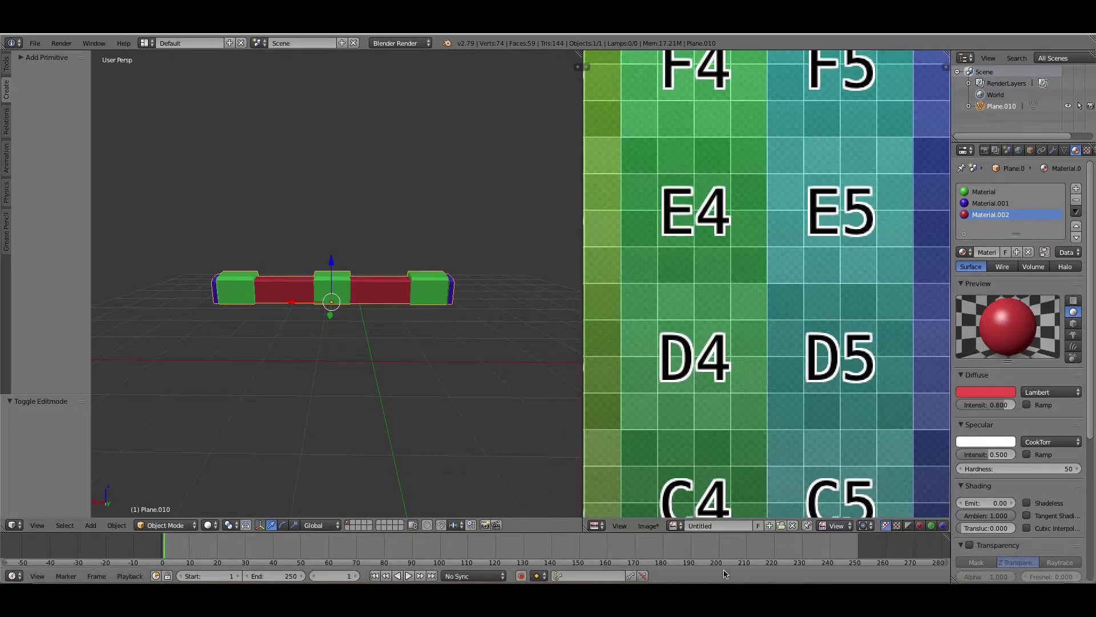
scroll(756, 431, down, 7)
scroll(755, 406, up, 1)
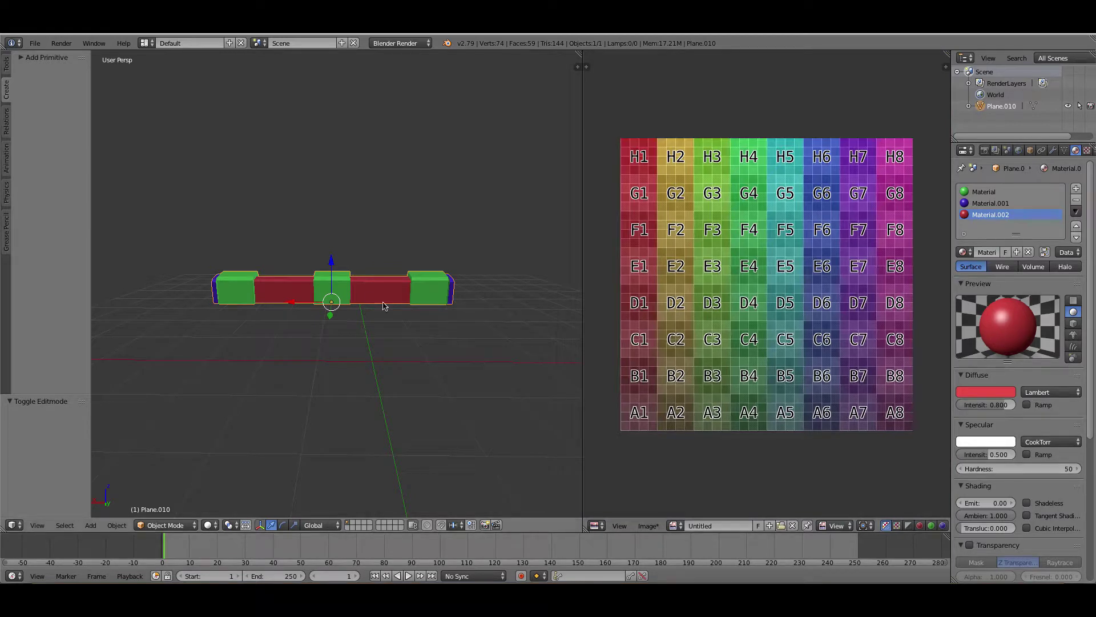
In Edit Mode, select all faces of the beam and unwrap them with Lightmap Pack, using image size 512, pack quality 12 and margin 0.10.
key(Tab)
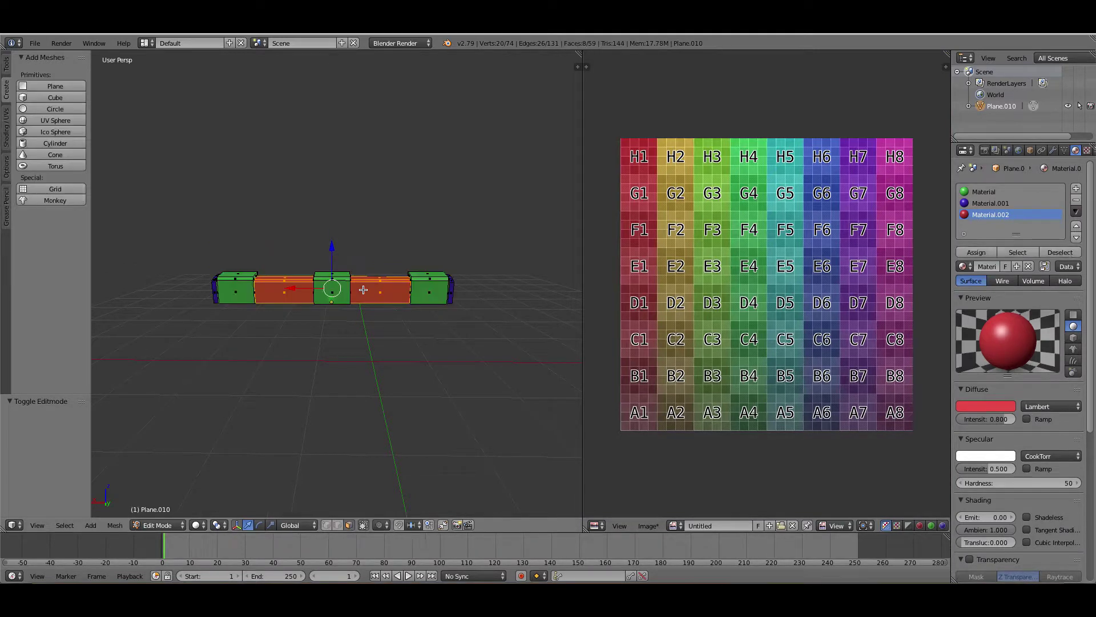
key(a)
key(a)
middle_drag(363, 289, 409, 345)
key(u)
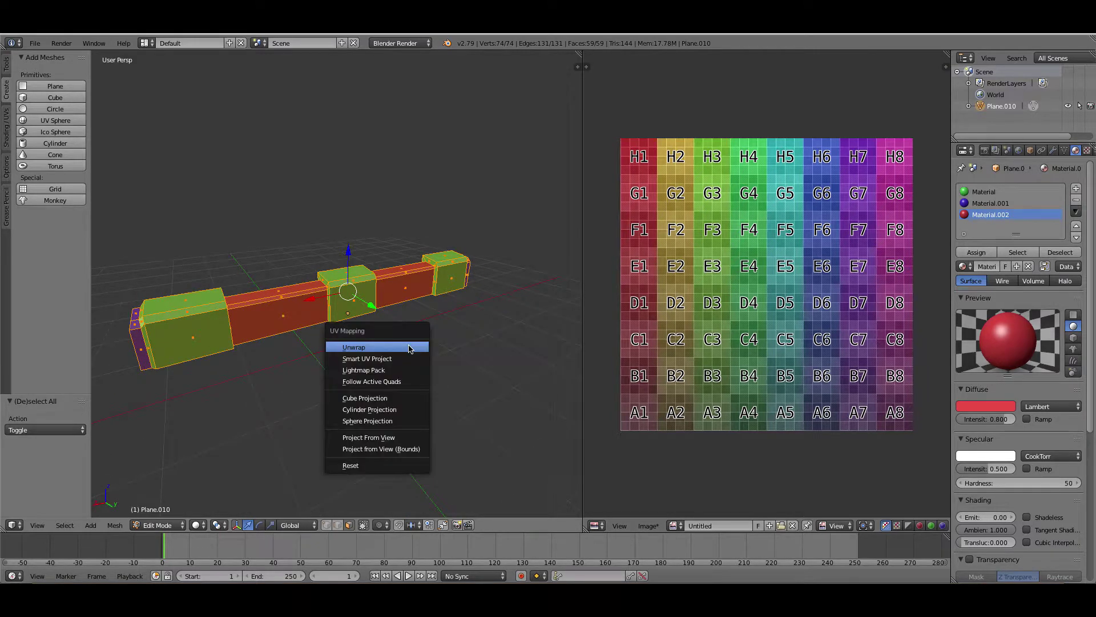
click(393, 370)
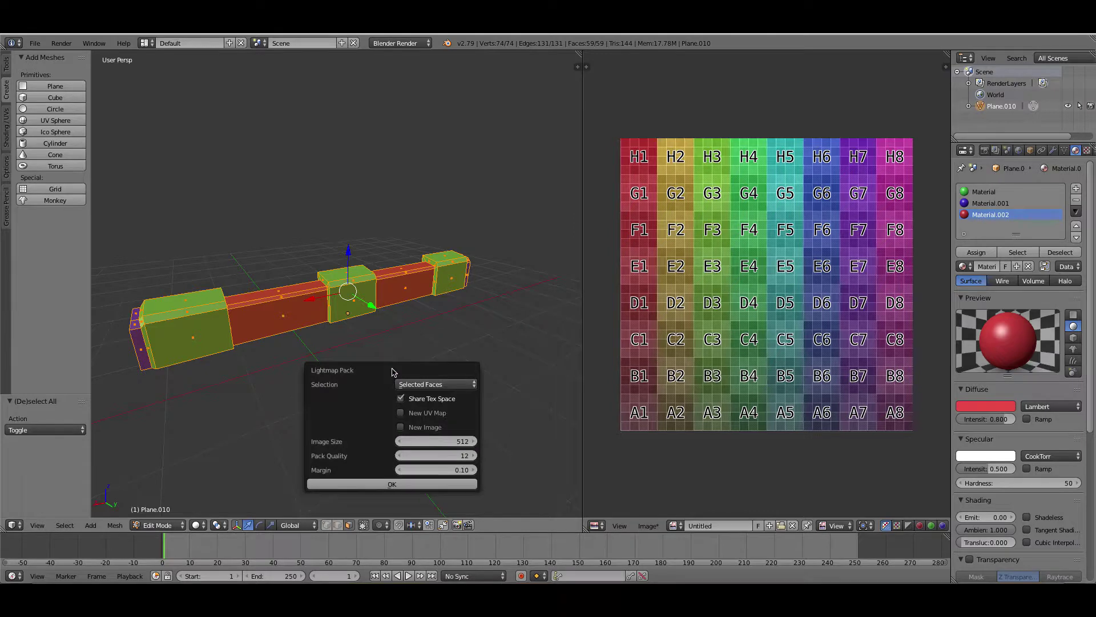
drag(393, 371, 443, 262)
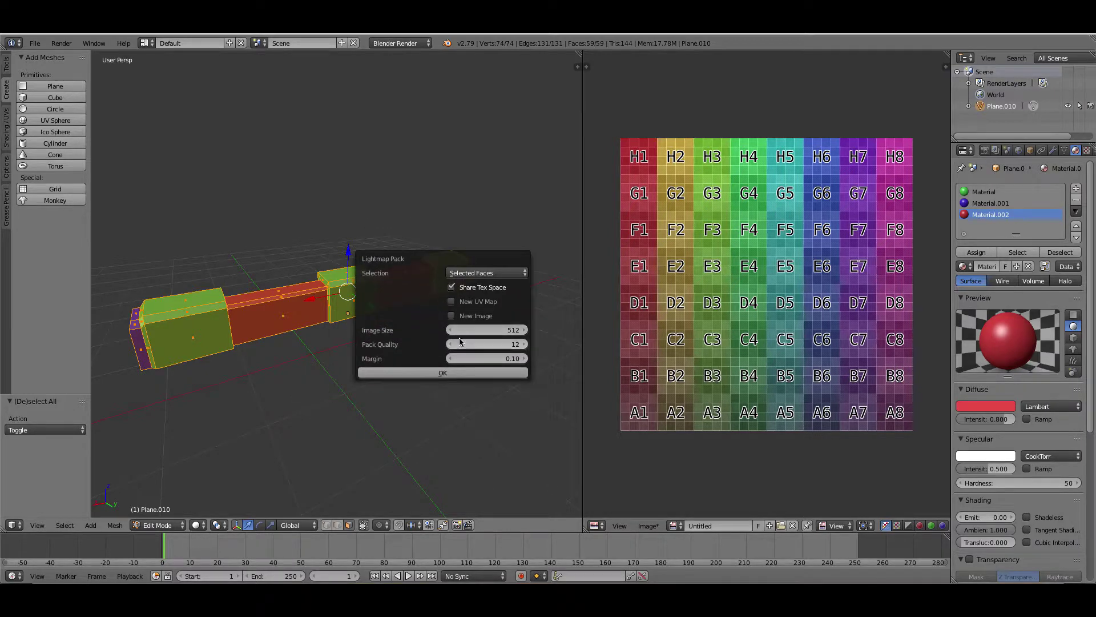
click(443, 373)
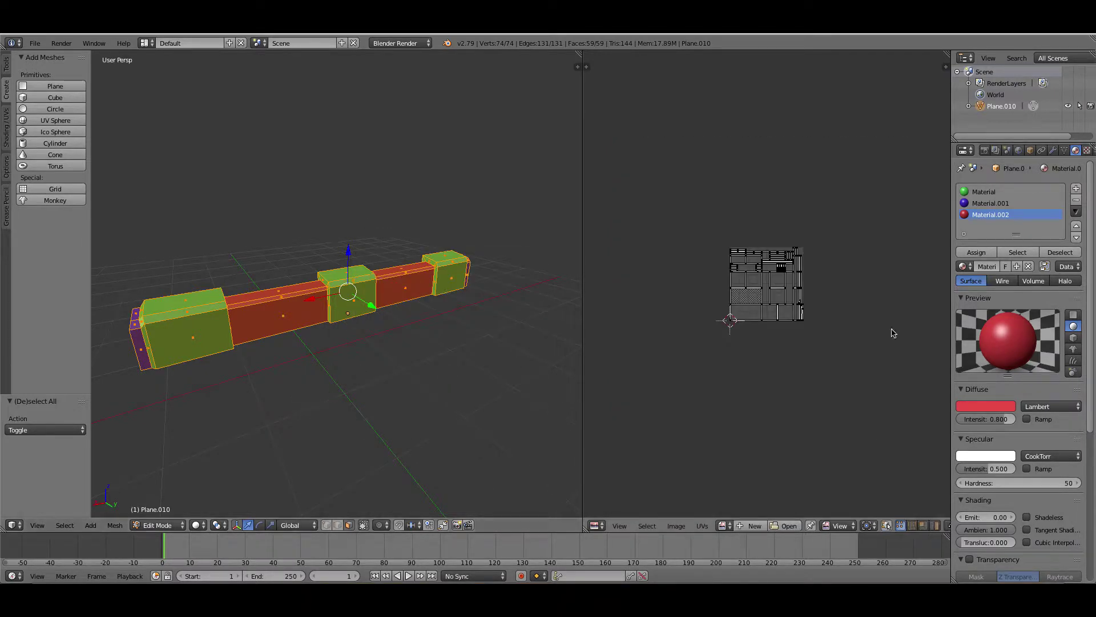
scroll(693, 354, up, 6)
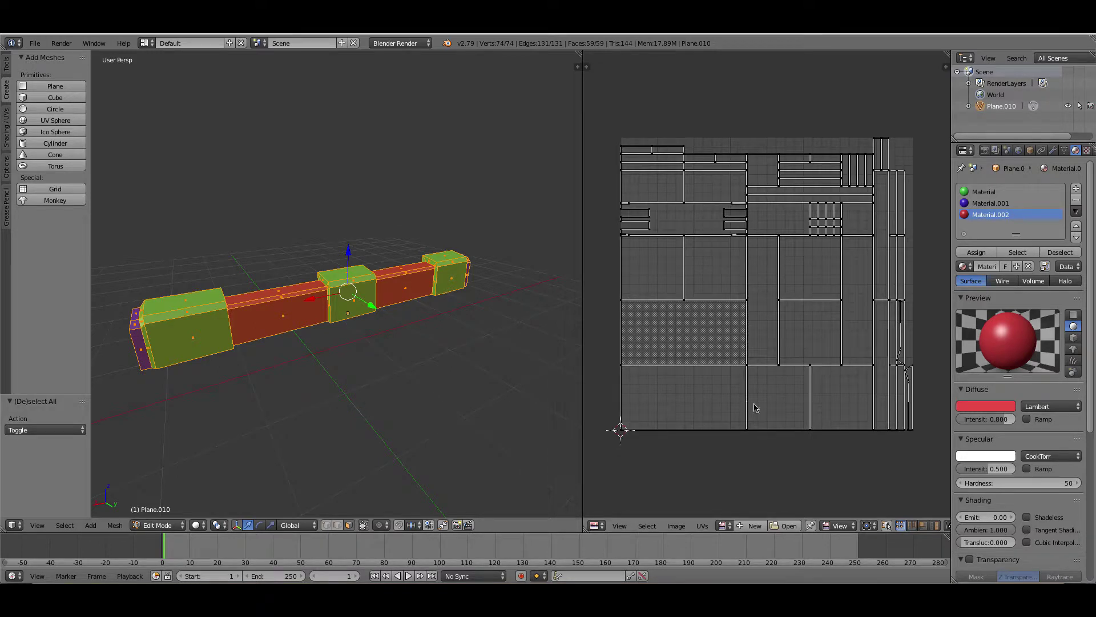
mouse_move(423, 305)
middle_down()
mouse_move(394, 302)
mouse_move(409, 301)
middle_up()
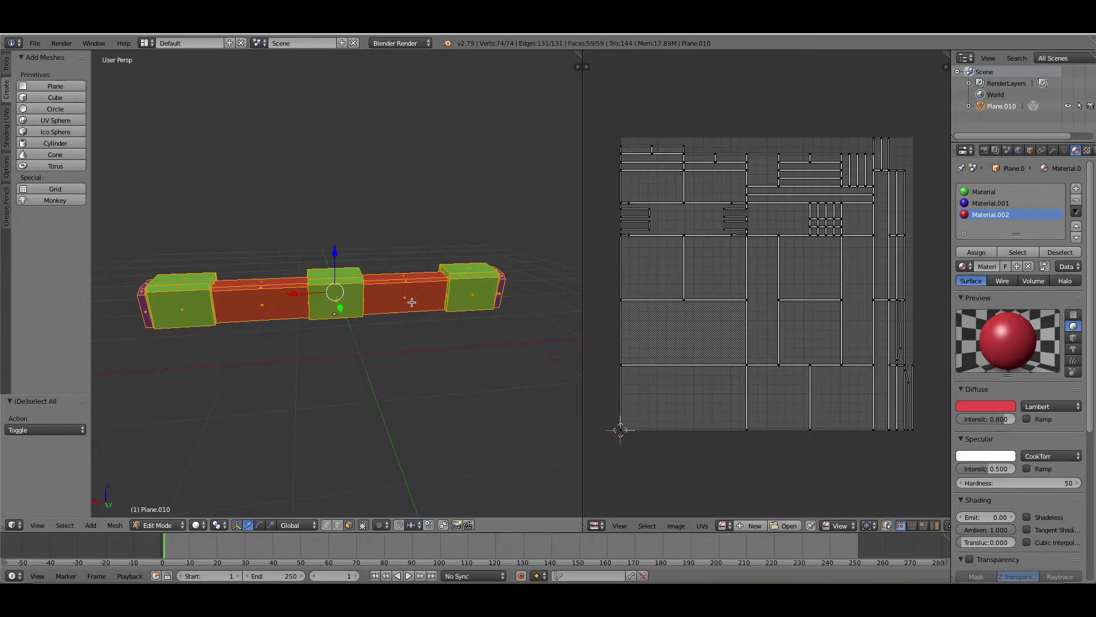
In the render bake settings, set the bake mode to Textures and the margin to 30 px, and try to bake.
click(984, 151)
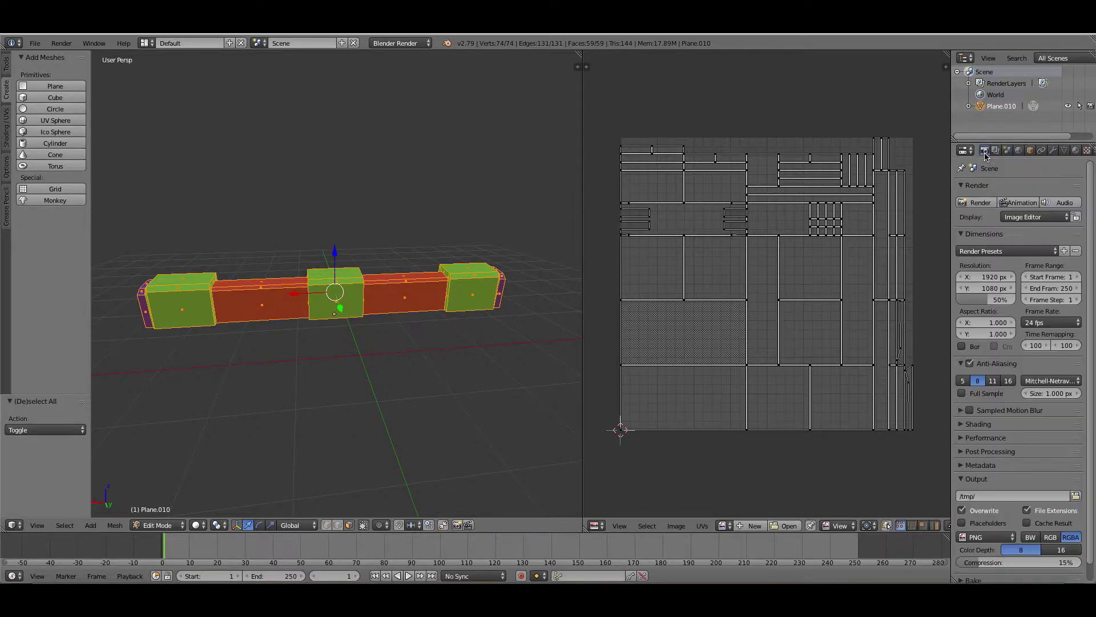
click(961, 185)
click(962, 199)
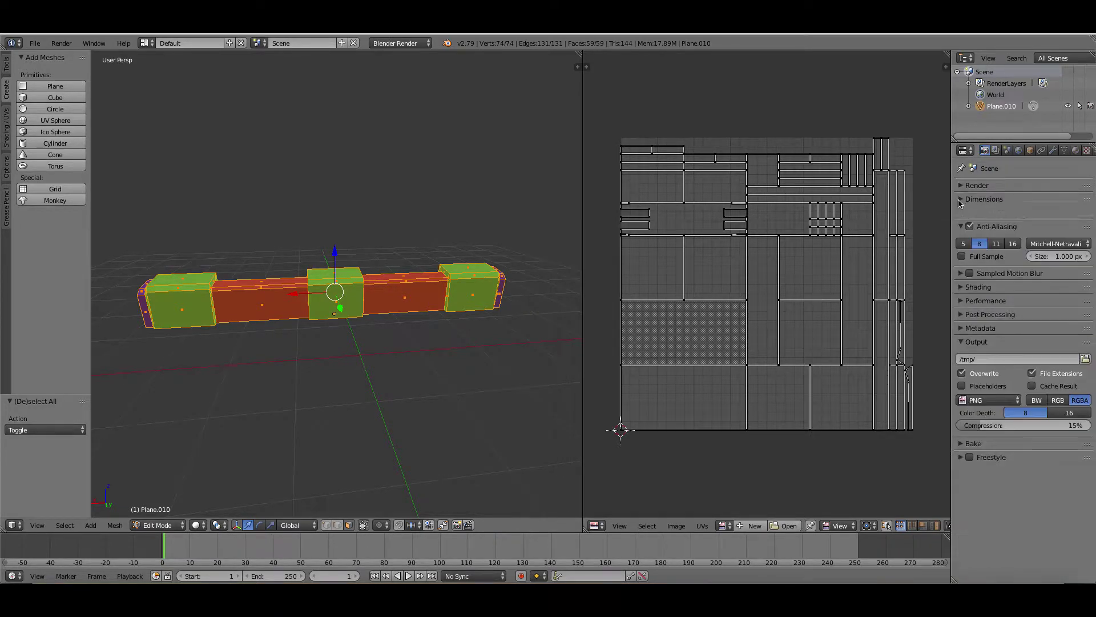
click(961, 212)
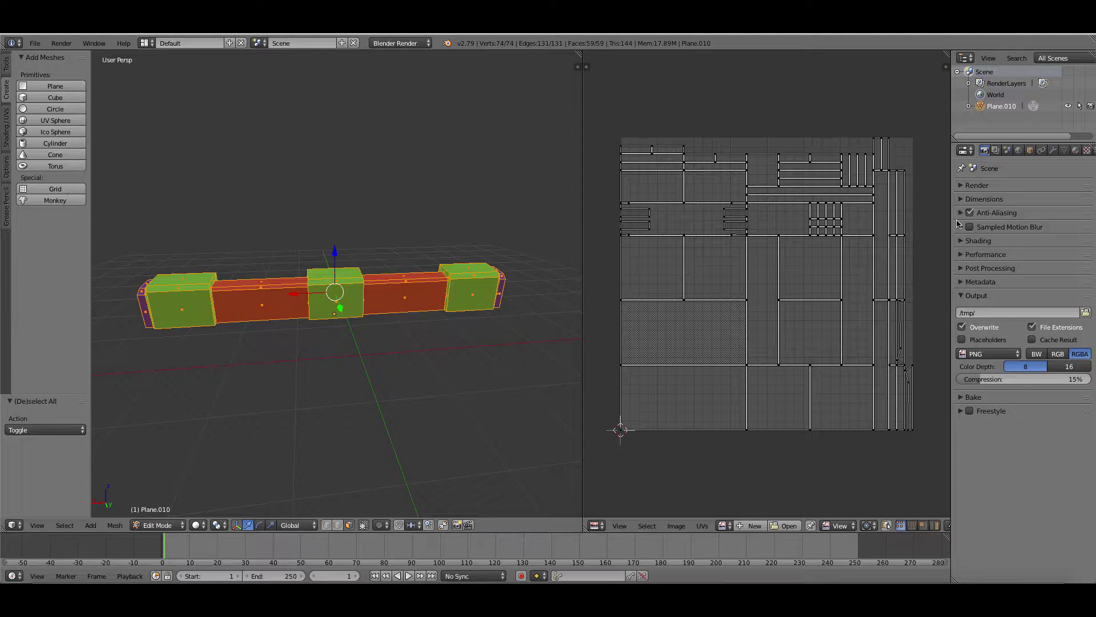
click(961, 294)
click(962, 309)
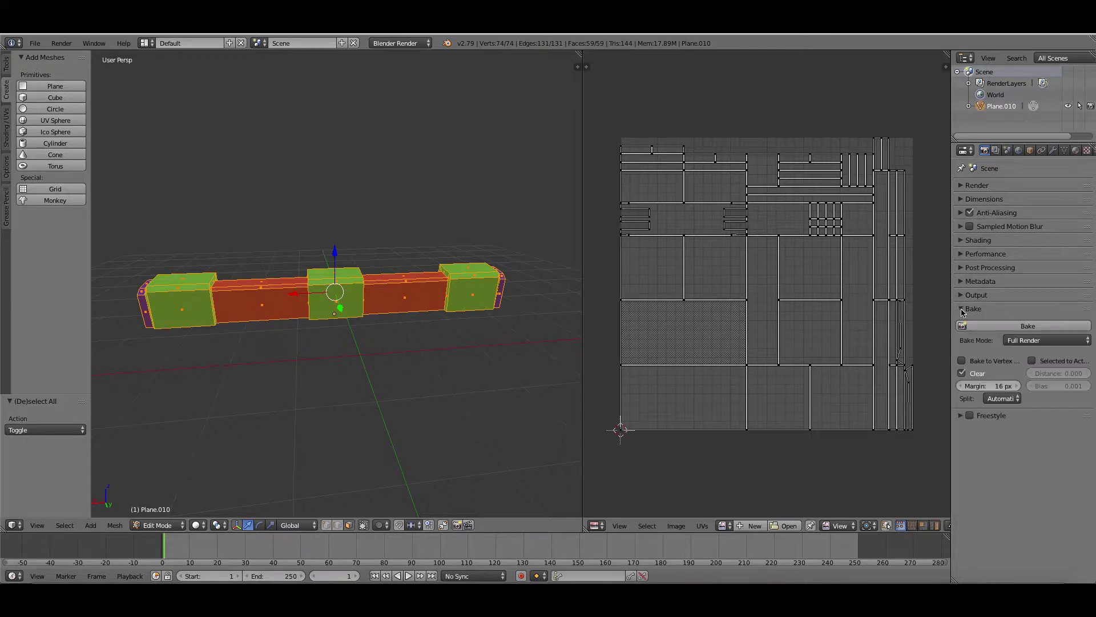
click(1021, 340)
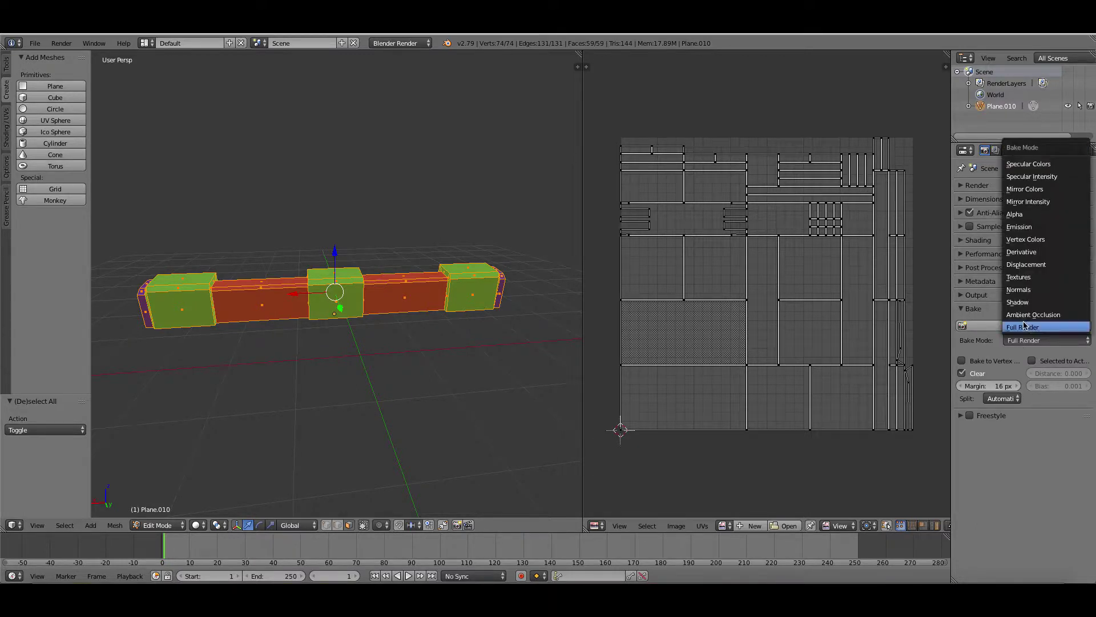
click(1021, 278)
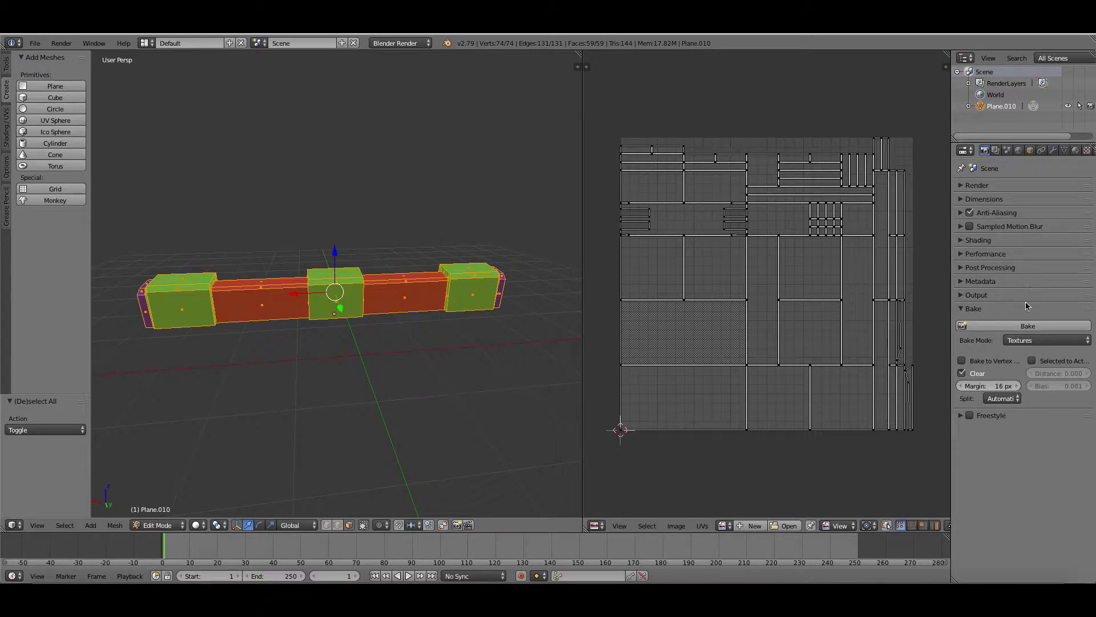
click(992, 386)
text(30)
key(Return)
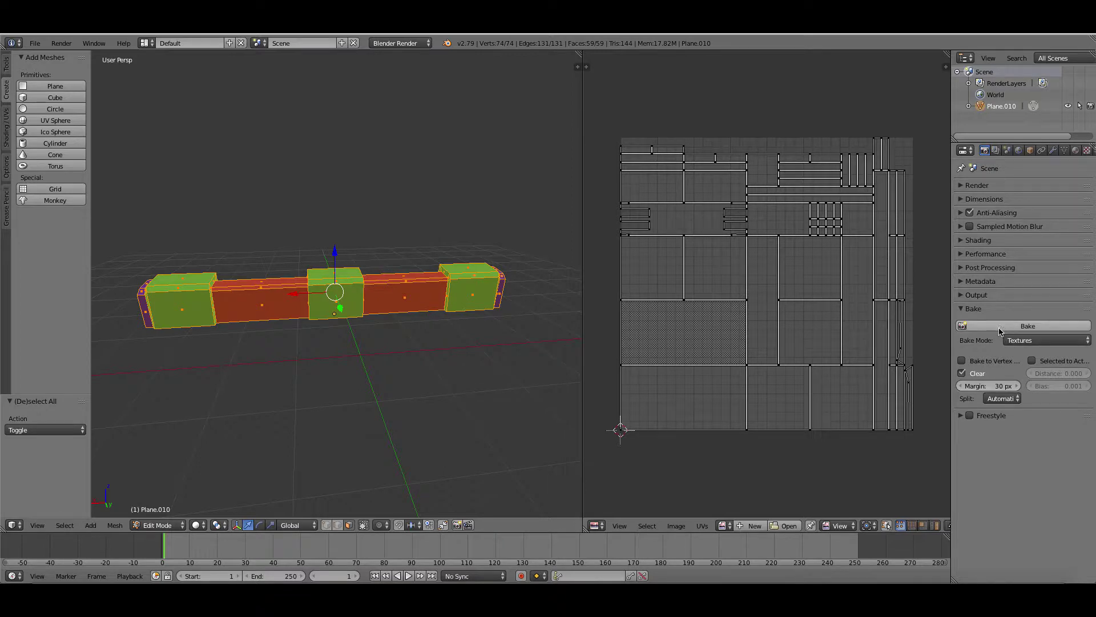
click(1017, 327)
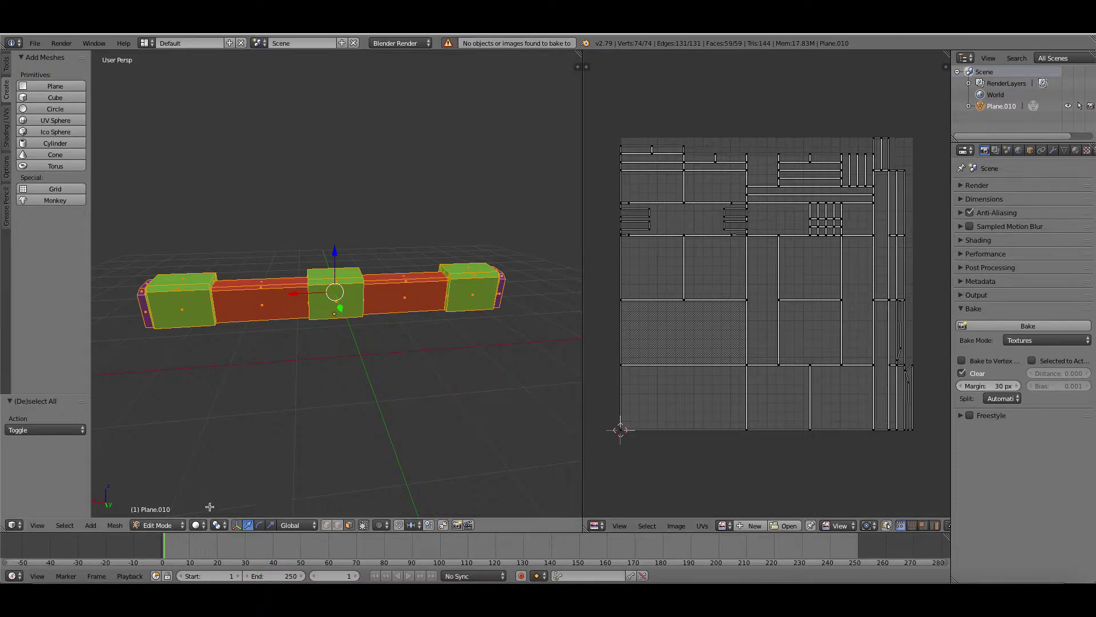
Switch the 3D viewport shading to Texture.
click(203, 525)
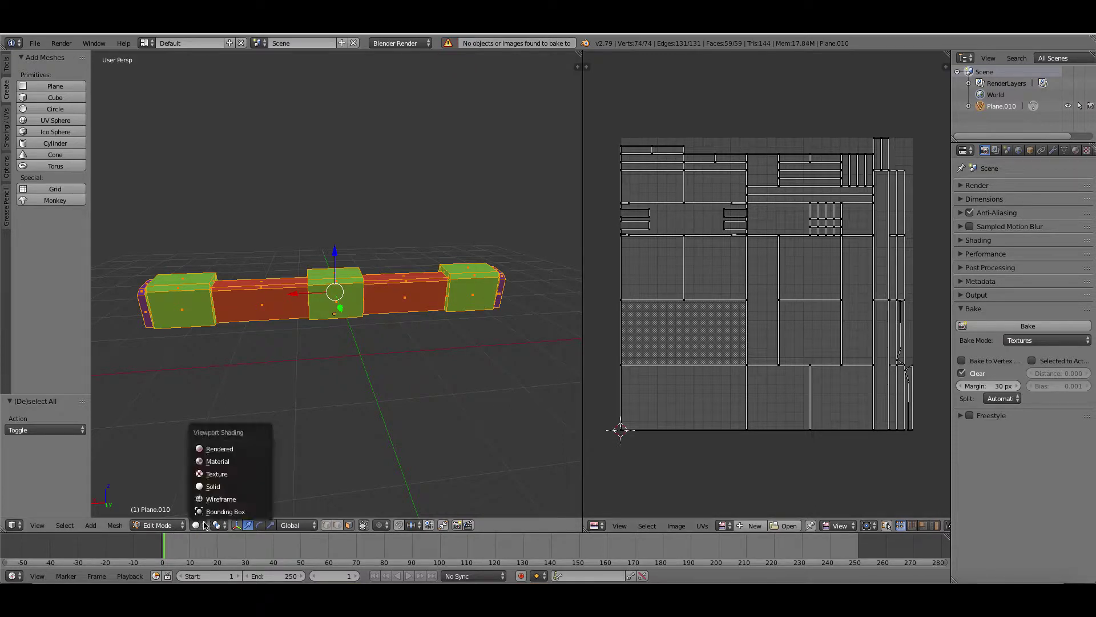
click(217, 474)
middle_drag(289, 435, 331, 437)
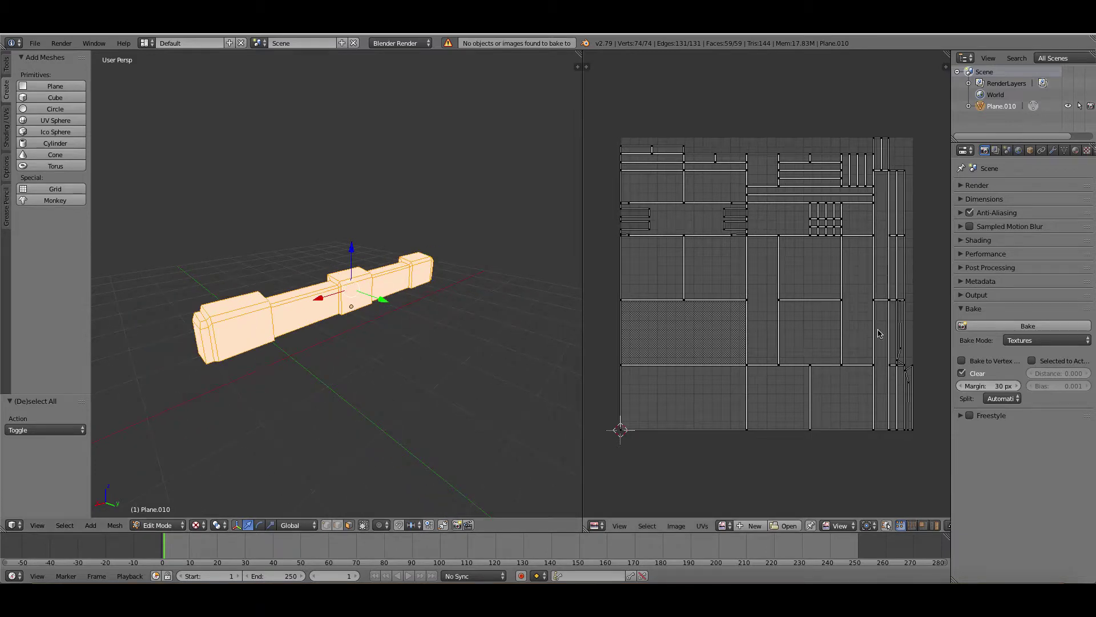
Try again to bake the beam's textures, checking the mesh in Object Mode and Edit Mode between attempts.
click(994, 327)
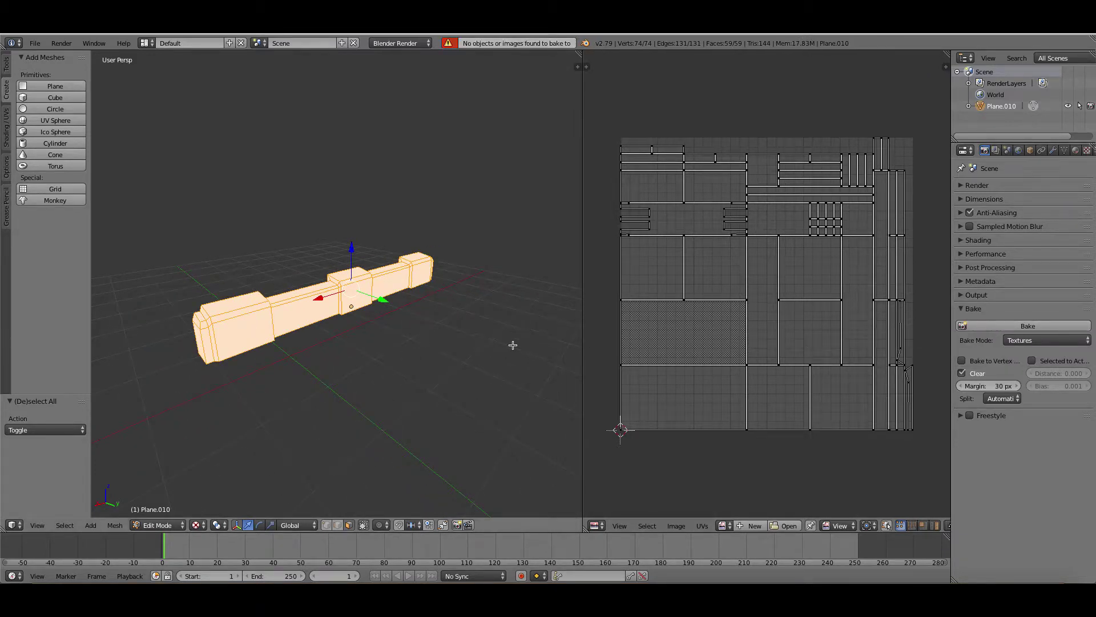
key(Tab)
scroll(532, 346, up, 2)
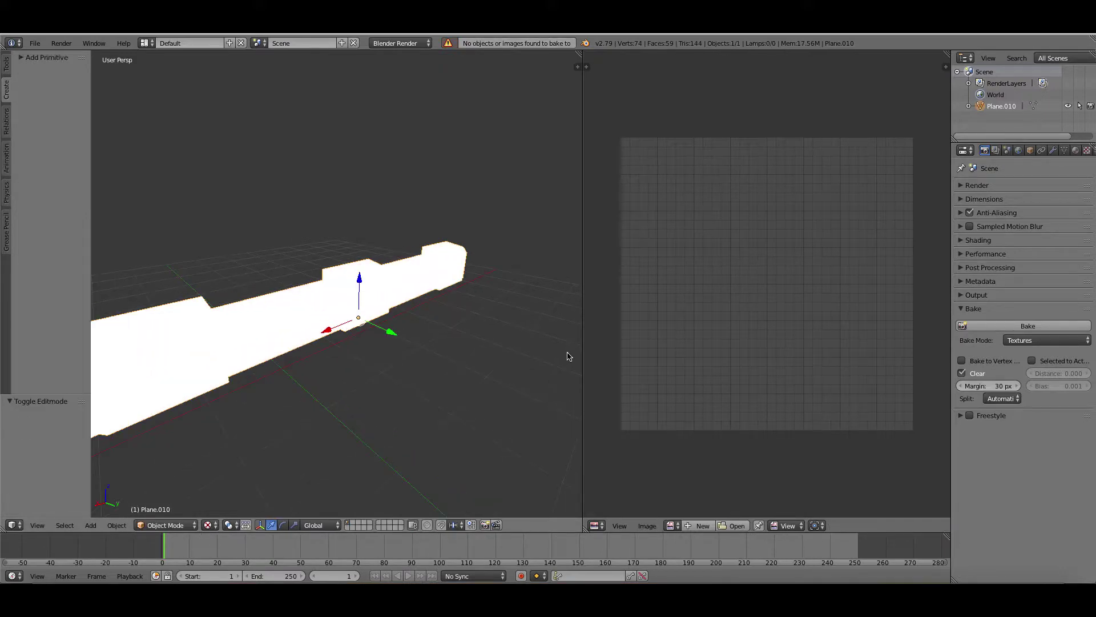
key(Tab)
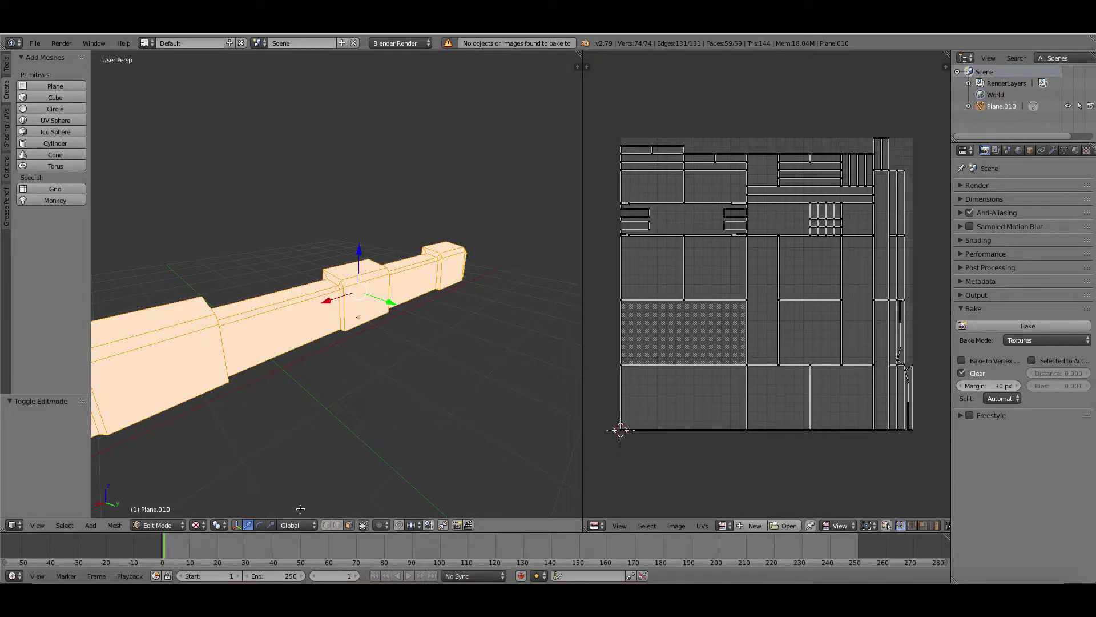
click(220, 525)
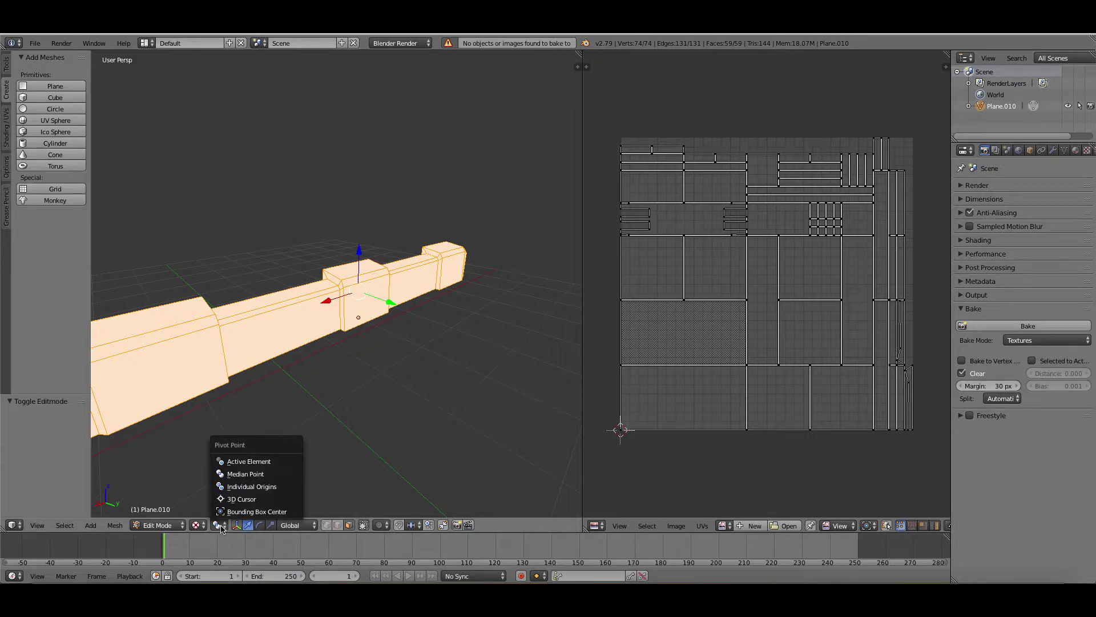
scroll(402, 403, down, 3)
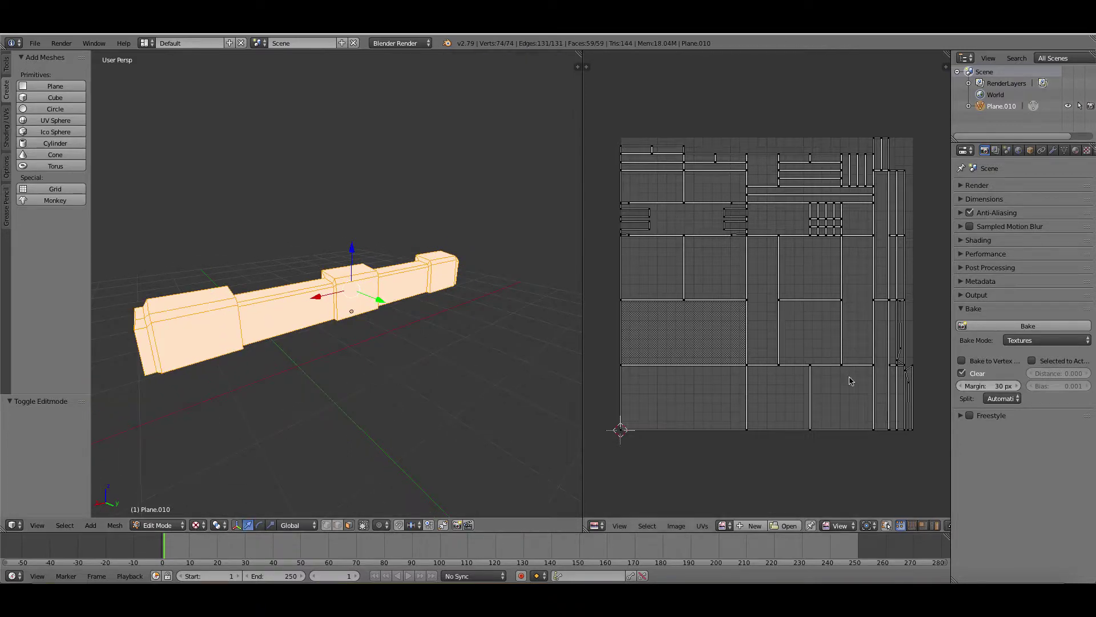
click(1006, 326)
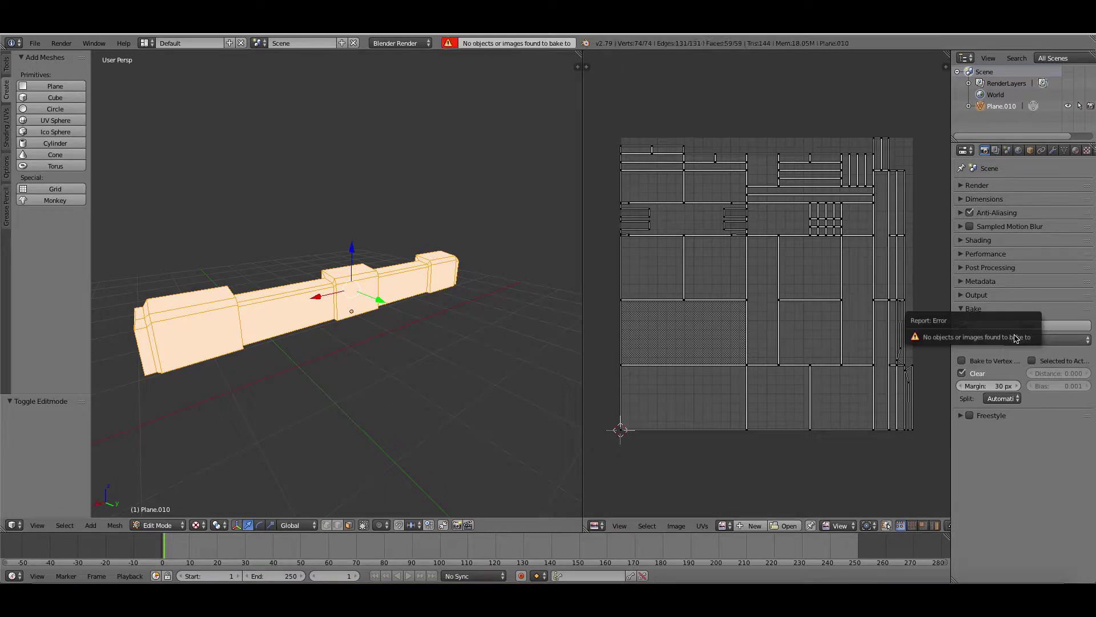
Create a new 1024 x 1024 px Color Grid image for the unwrapped faces in the UV/Image Editor.
click(751, 526)
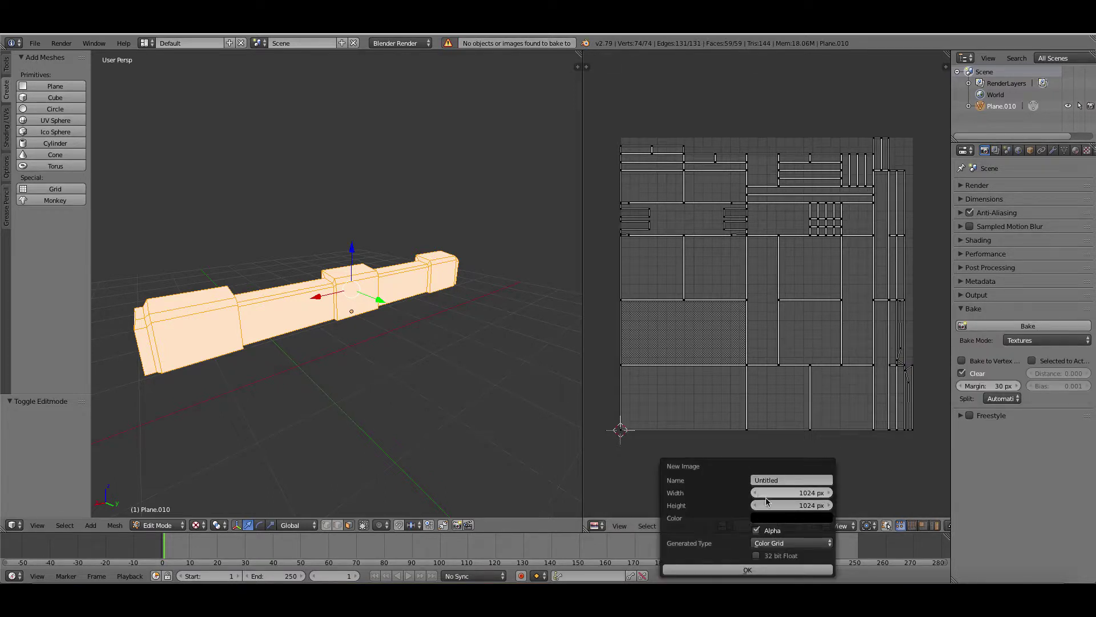
click(753, 570)
scroll(754, 438, down, 4)
scroll(754, 437, down, 3)
key(Home)
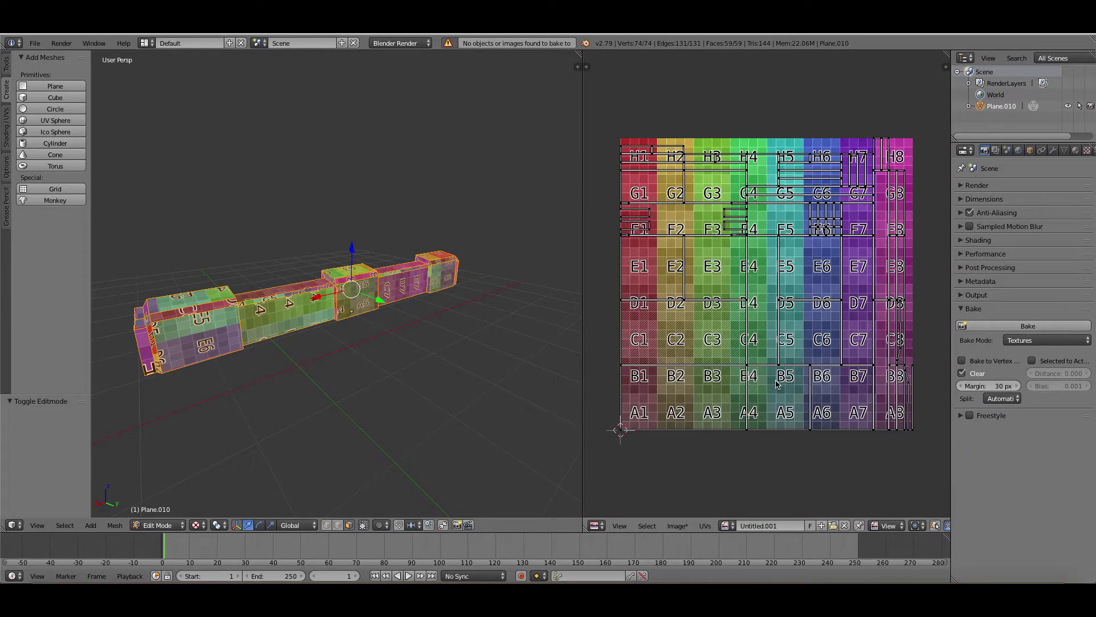
Bake the material colours onto the new image and return to Object Mode to view the textured beam.
click(1006, 328)
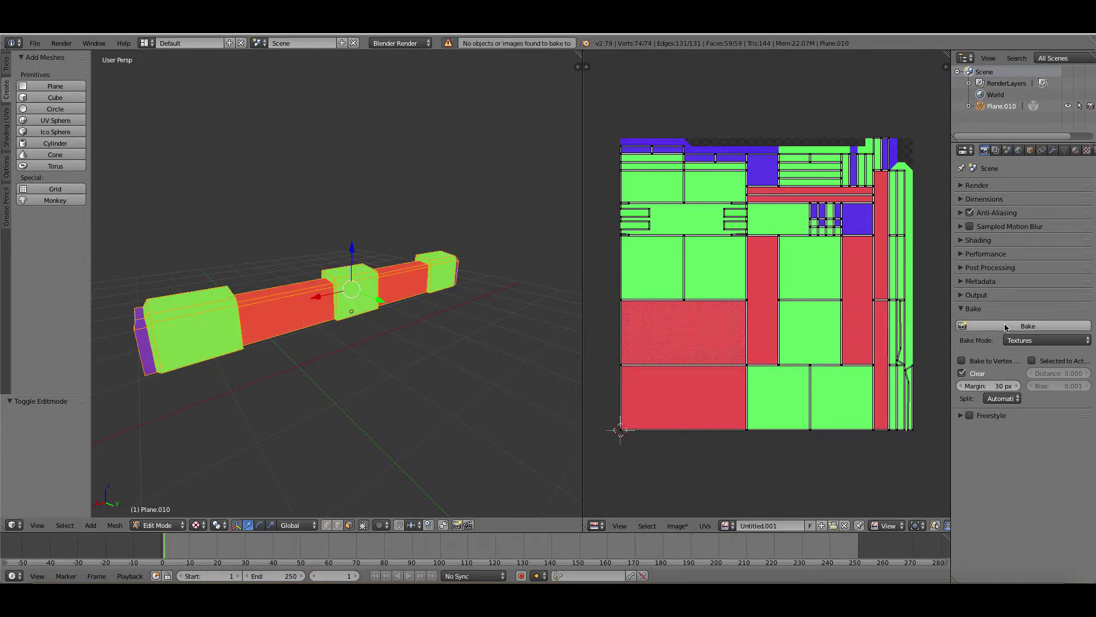
key(Tab)
middle_drag(440, 303, 653, 279)
Change the diffuse colour of the red Material.002 to a more saturated red.
click(1074, 151)
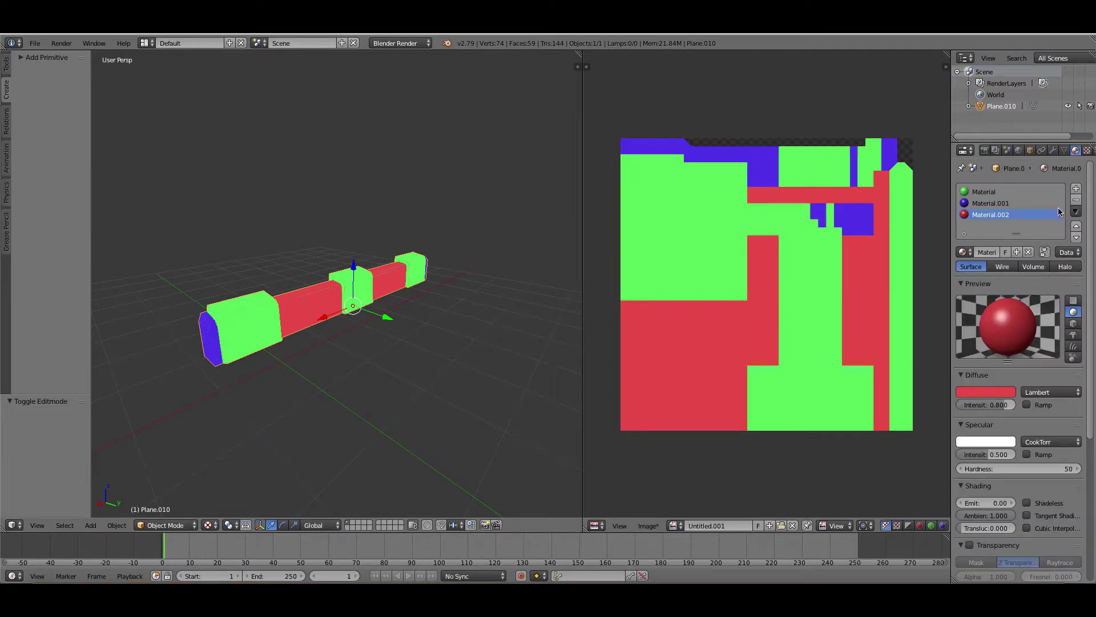
click(1002, 395)
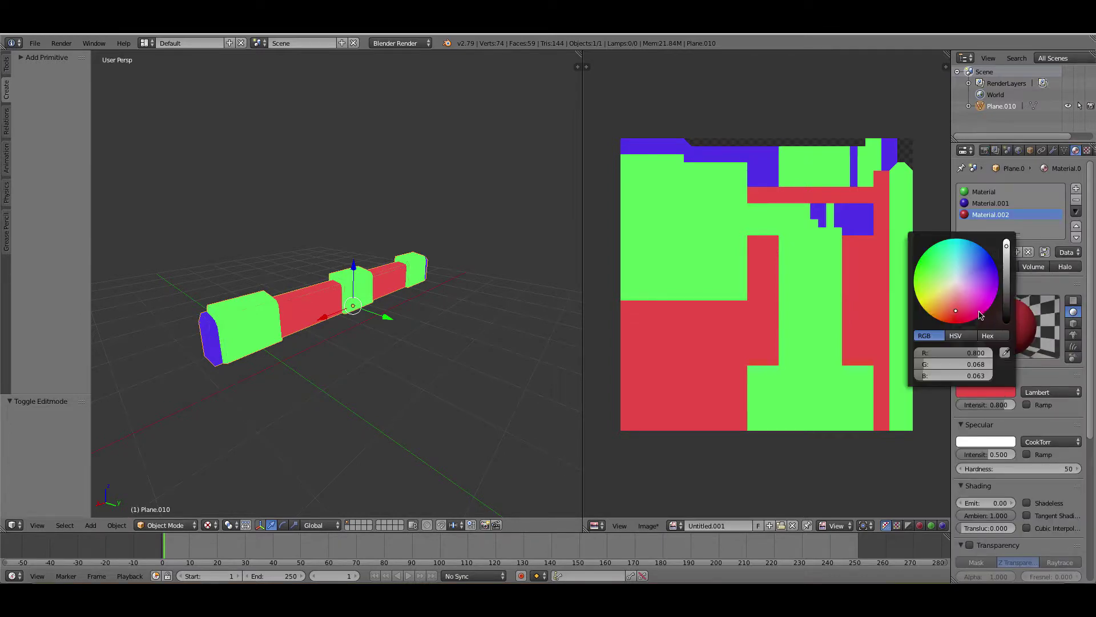
drag(958, 311, 936, 321)
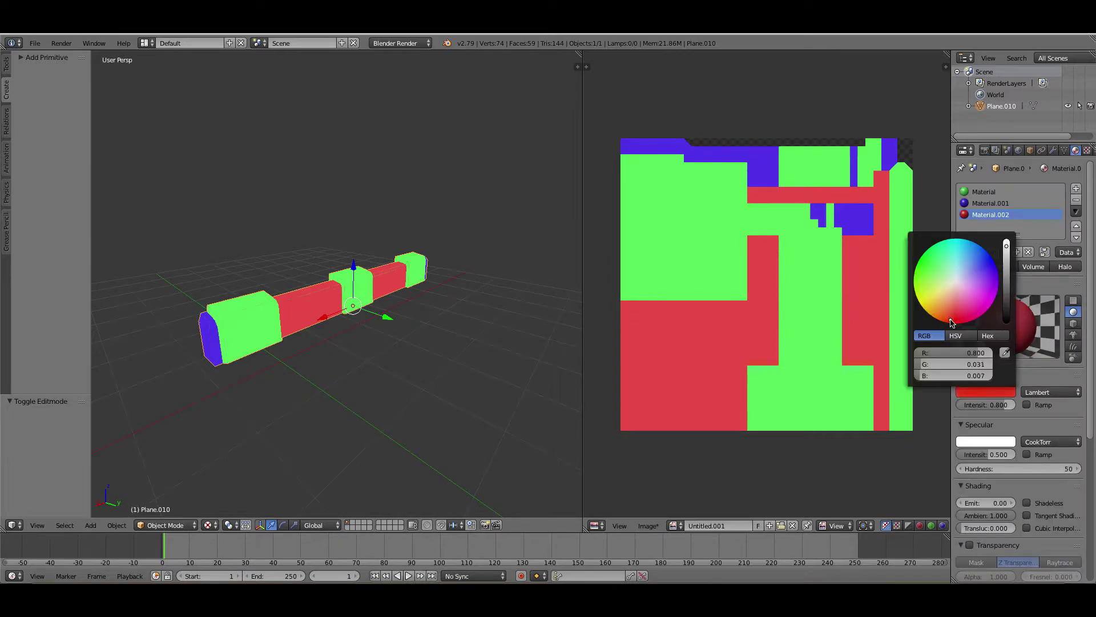
Darken the diffuse colours of the green Material, to R 0.045, G 0.342, B 0.047, and of the blue Material.001.
click(983, 192)
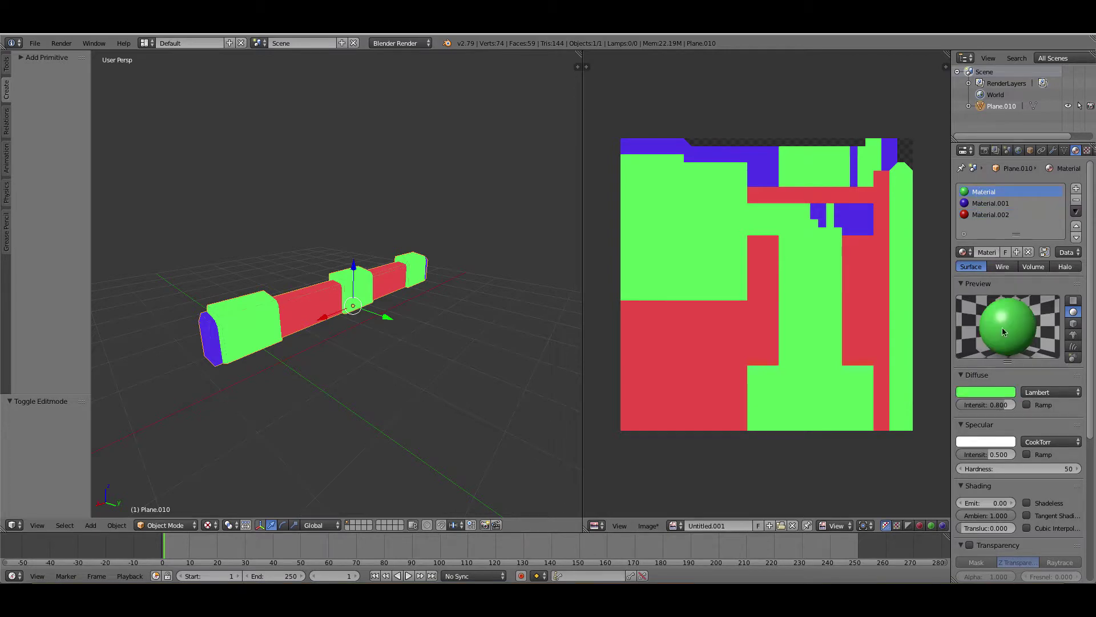
click(999, 393)
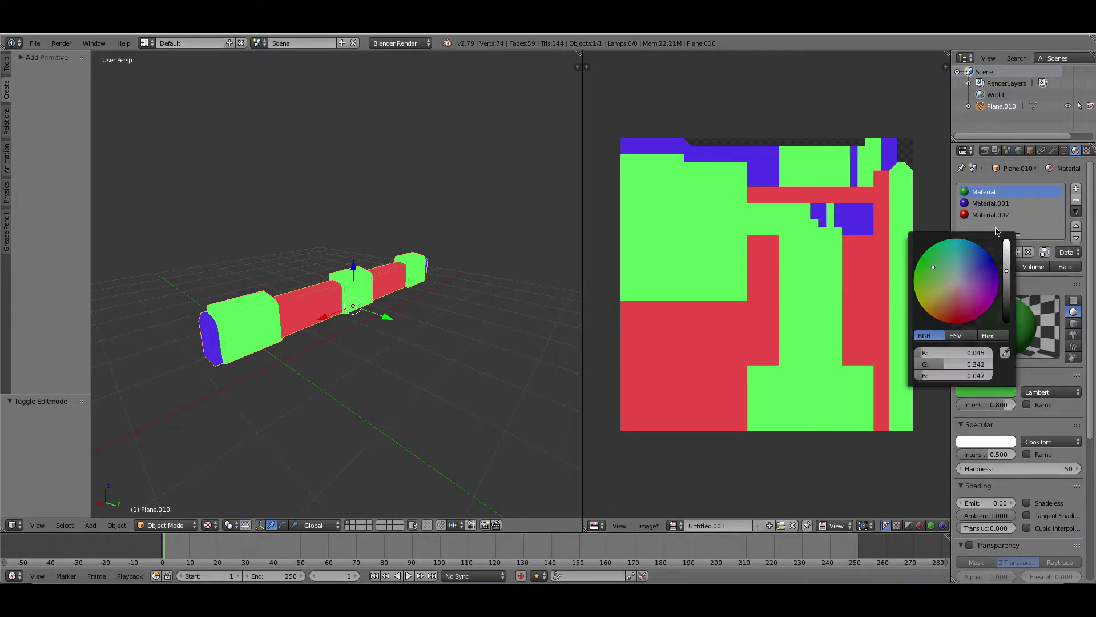
double_click(991, 204)
key(Escape)
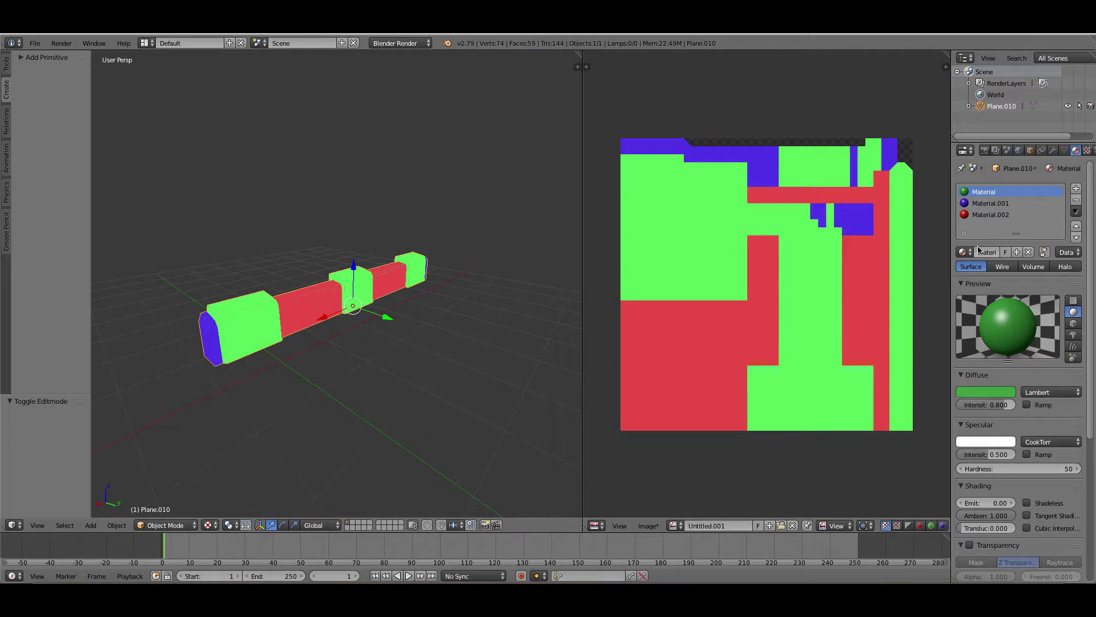
click(985, 203)
click(978, 395)
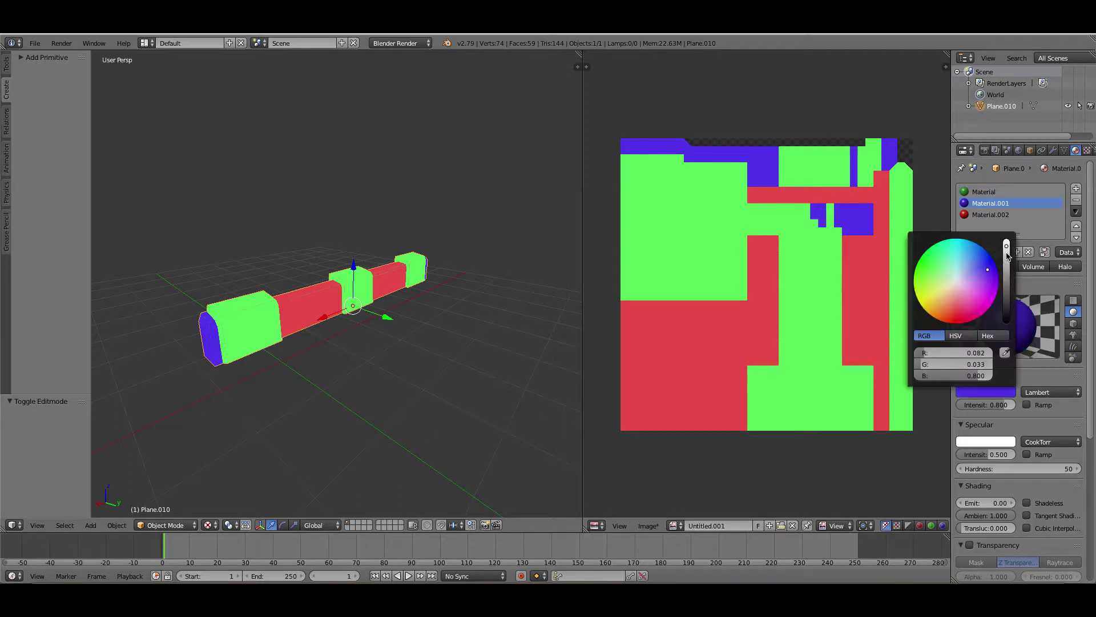
drag(1004, 254, 1004, 271)
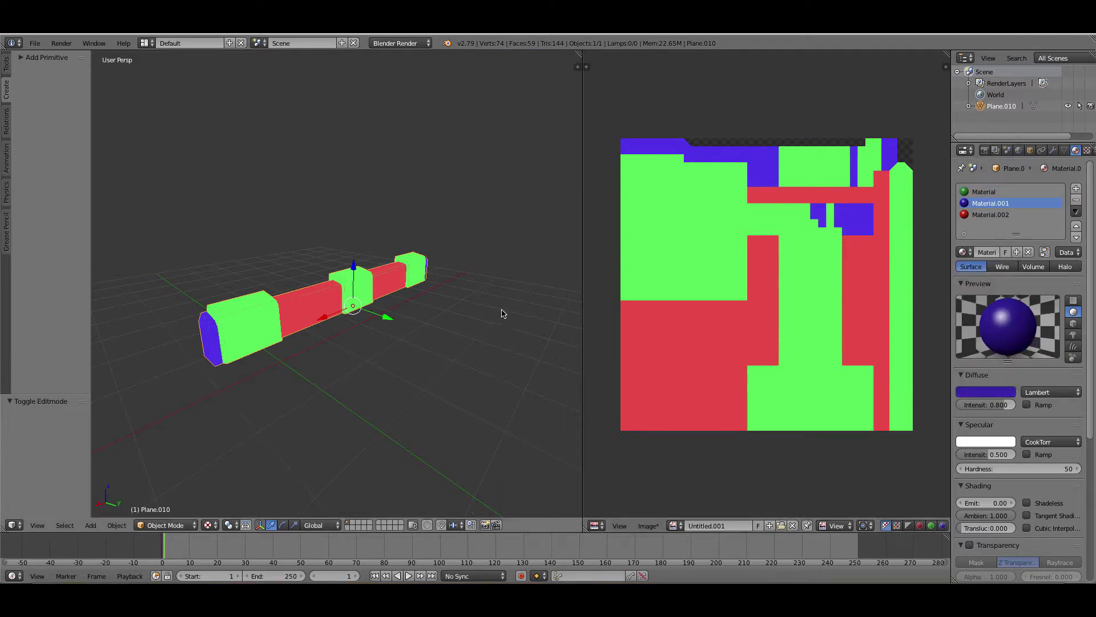
Bake the textures again with the adjusted red, green and blue material colours.
middle_drag(502, 310, 444, 319)
click(984, 149)
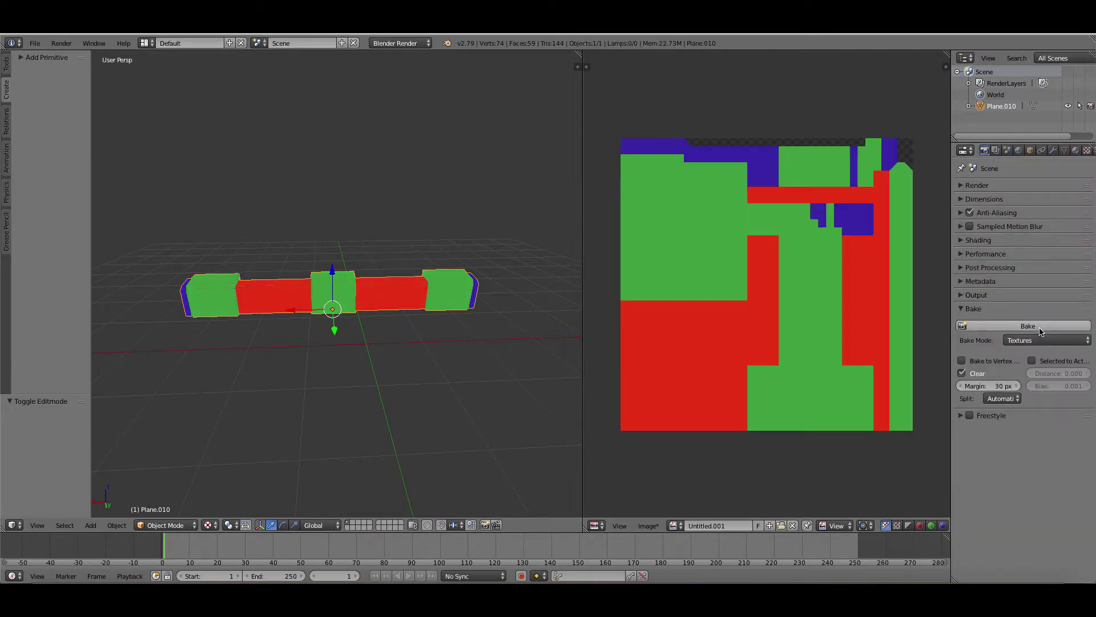
scroll(367, 336, up, 3)
middle_drag(367, 335, 384, 274)
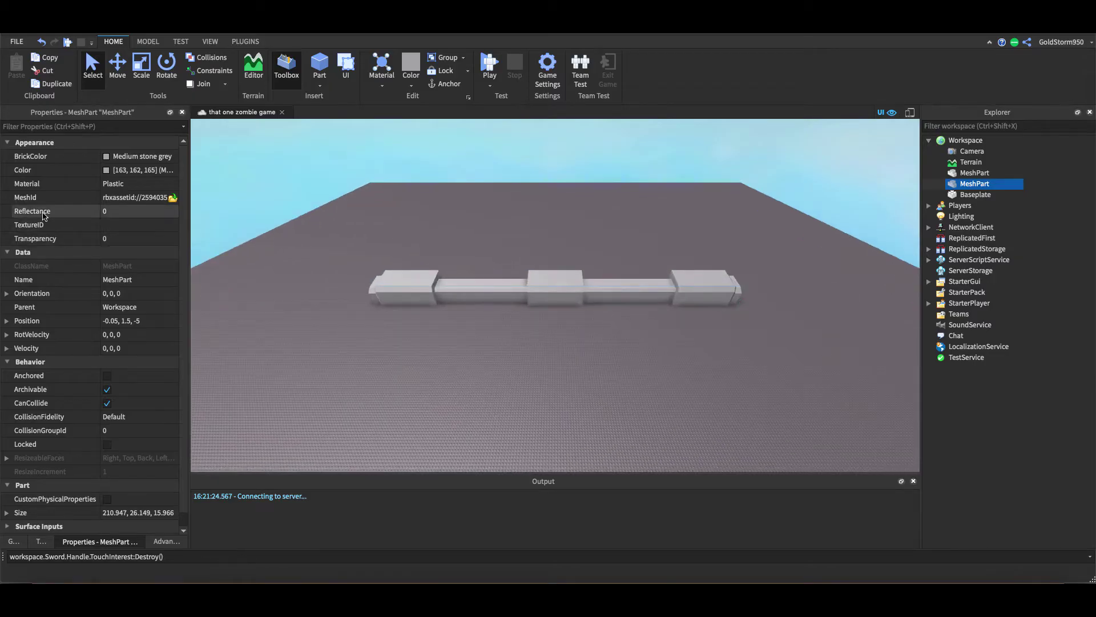
click(117, 225)
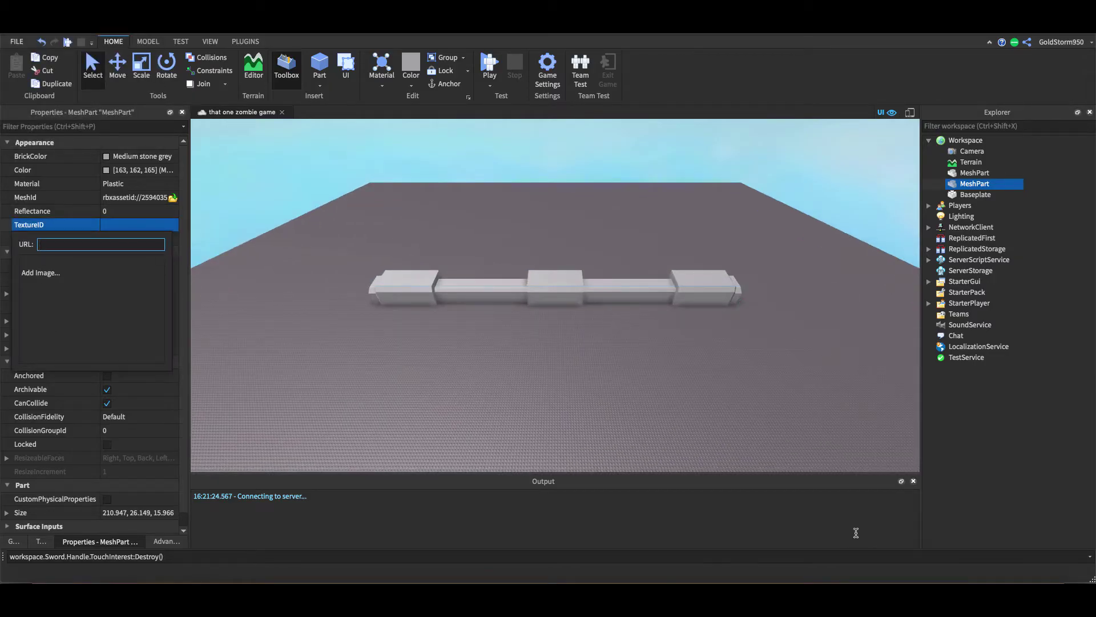
click(886, 581)
Save the baked texture image in the Images folder, overwriting BARRIER THING.png.
click(648, 526)
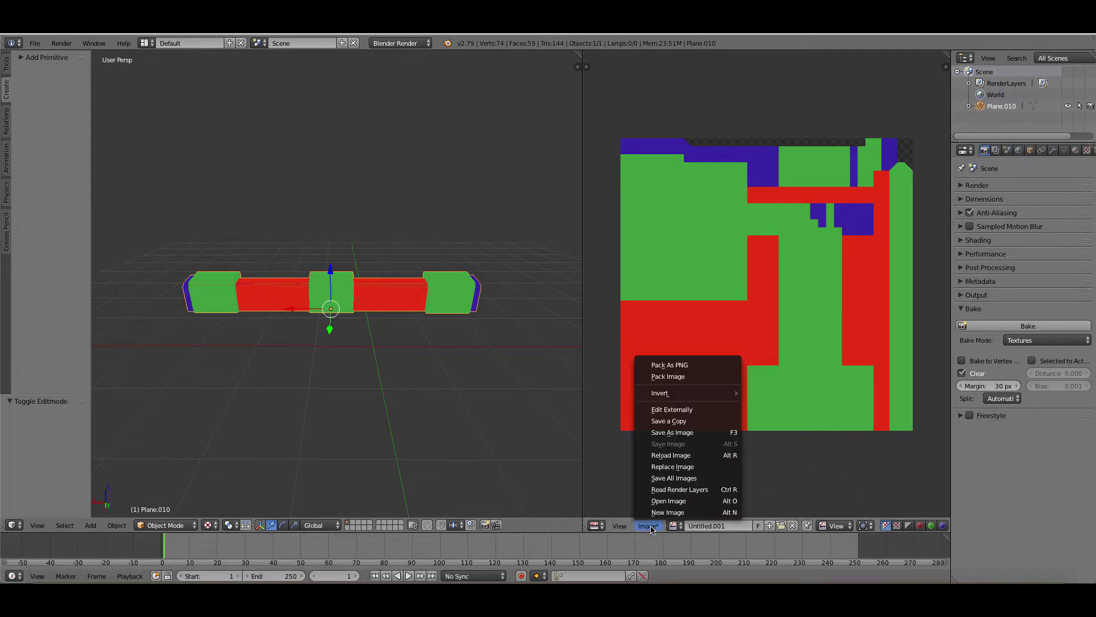
click(672, 433)
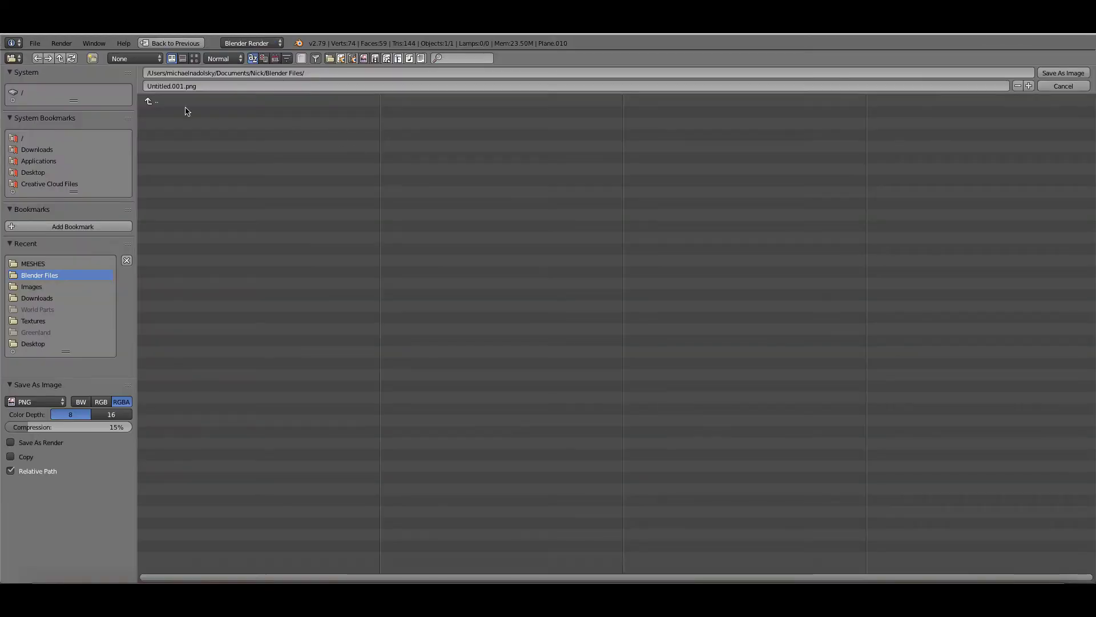
click(46, 287)
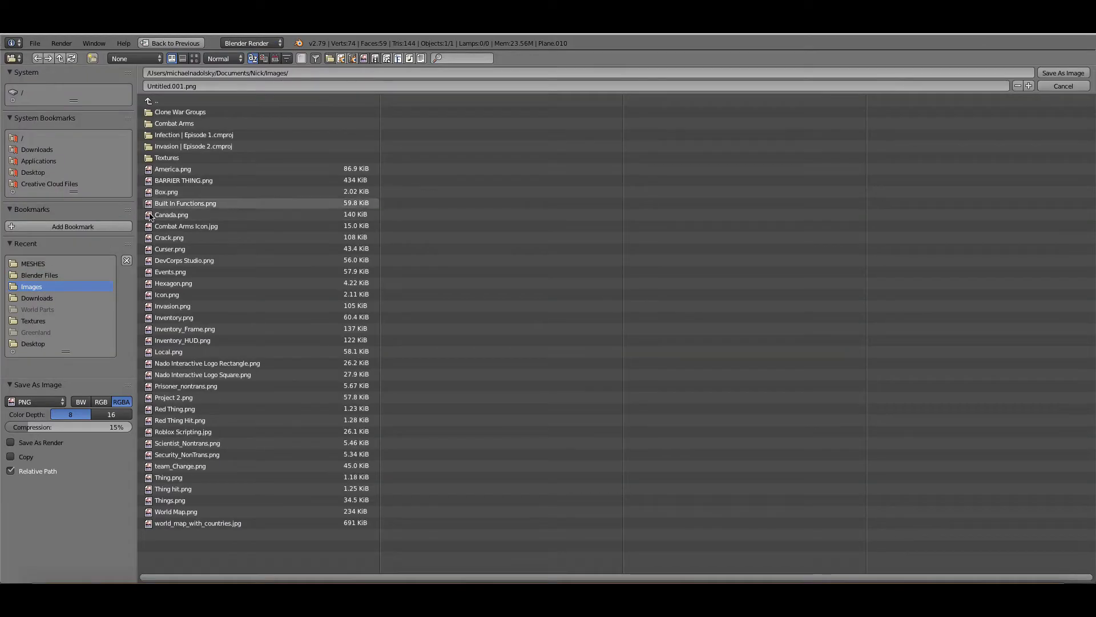
double_click(187, 178)
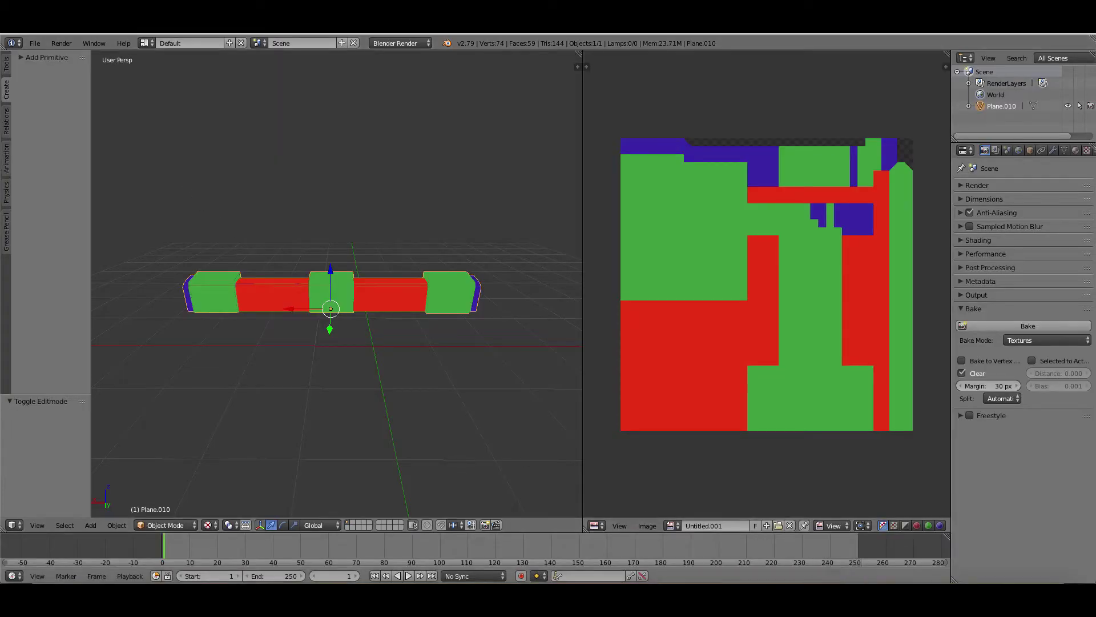
Switch to Roblox Studio and add the image BARRIER THING.png as the selected MeshPart's TextureID.
click(922, 581)
click(125, 228)
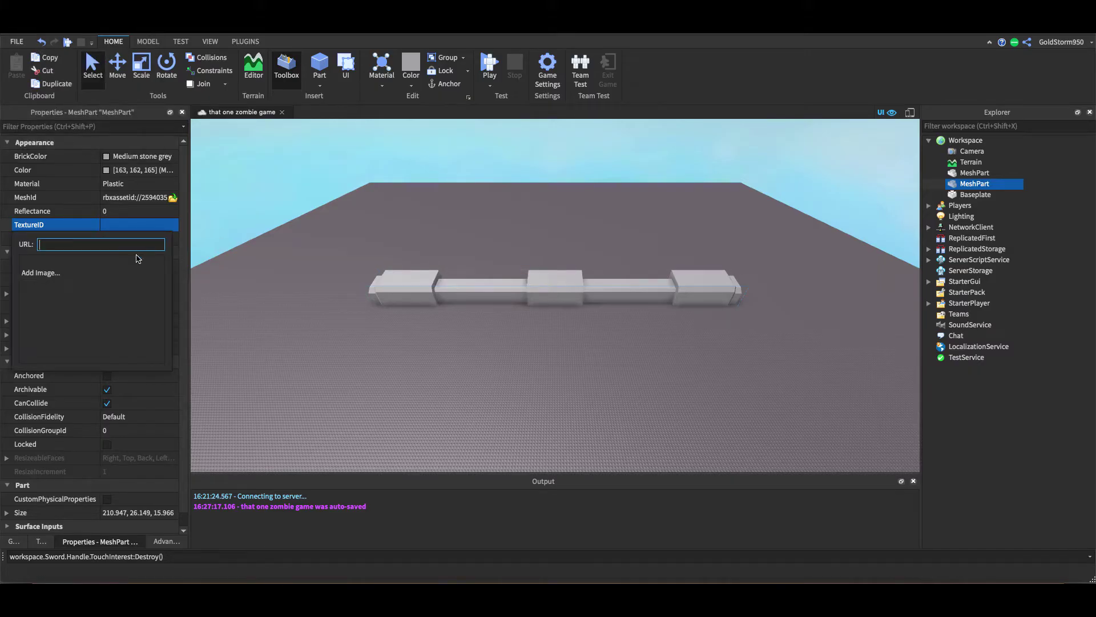
click(122, 271)
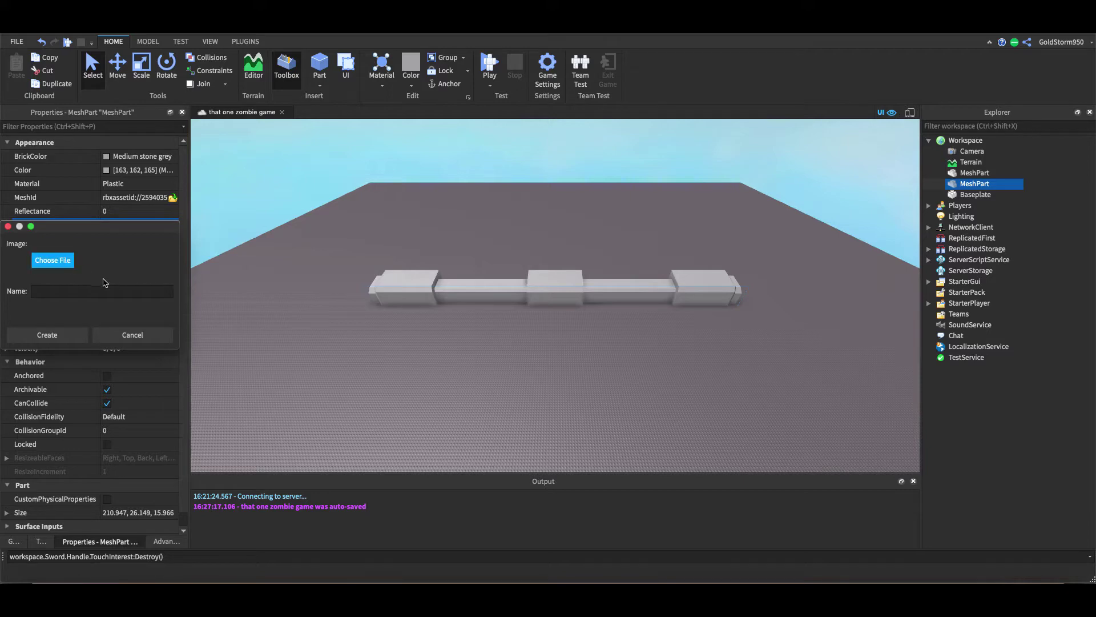
scroll(257, 371, down, 2)
scroll(257, 371, up, 2)
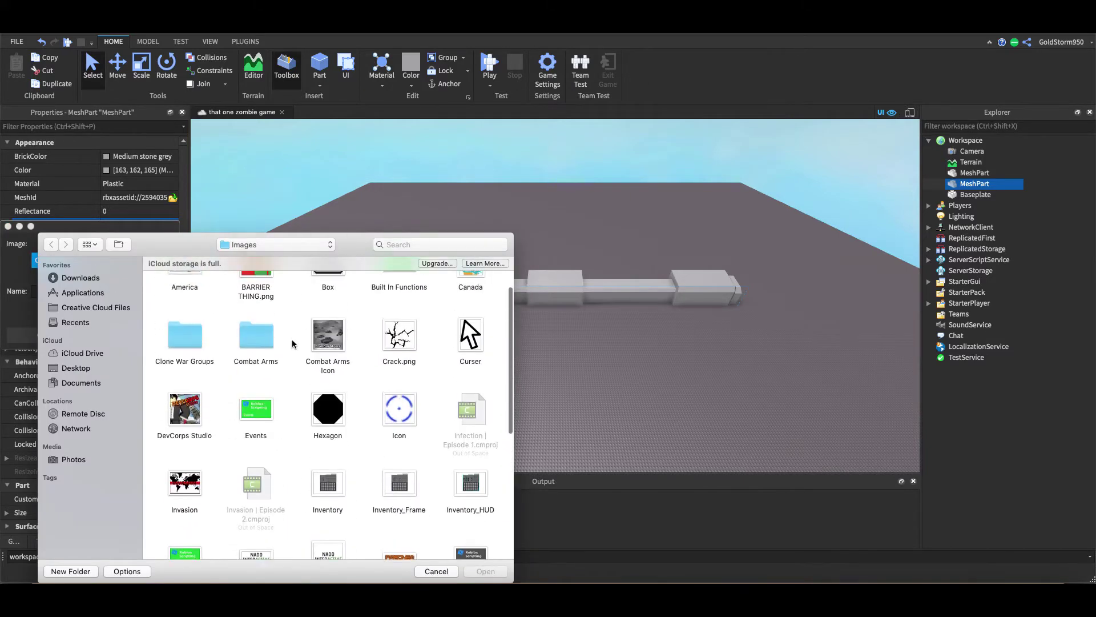
click(258, 305)
key(Return)
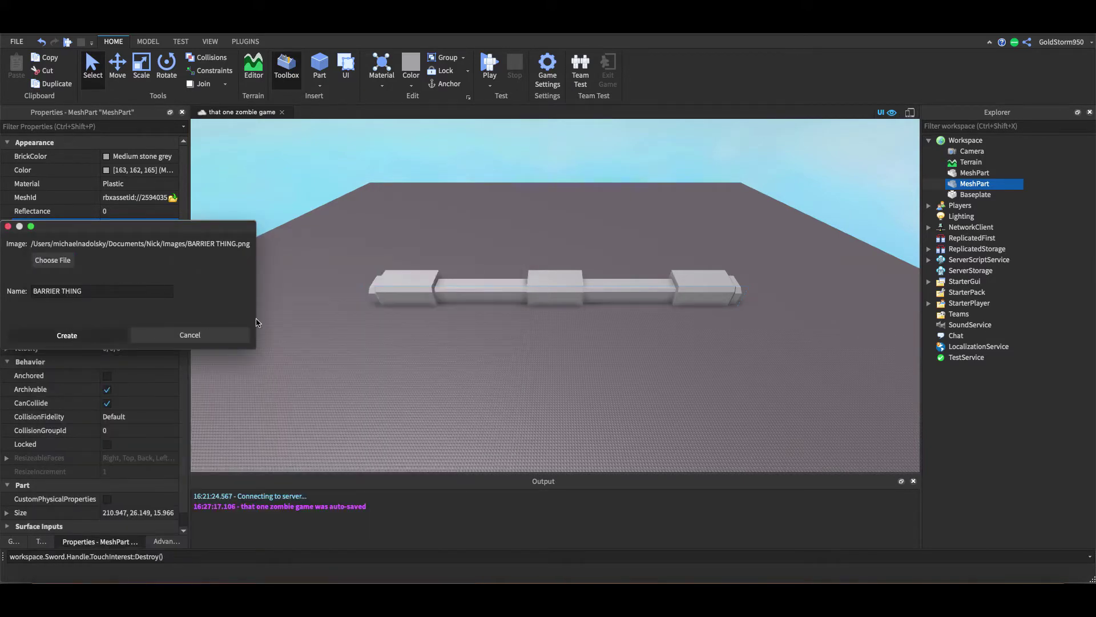
click(92, 337)
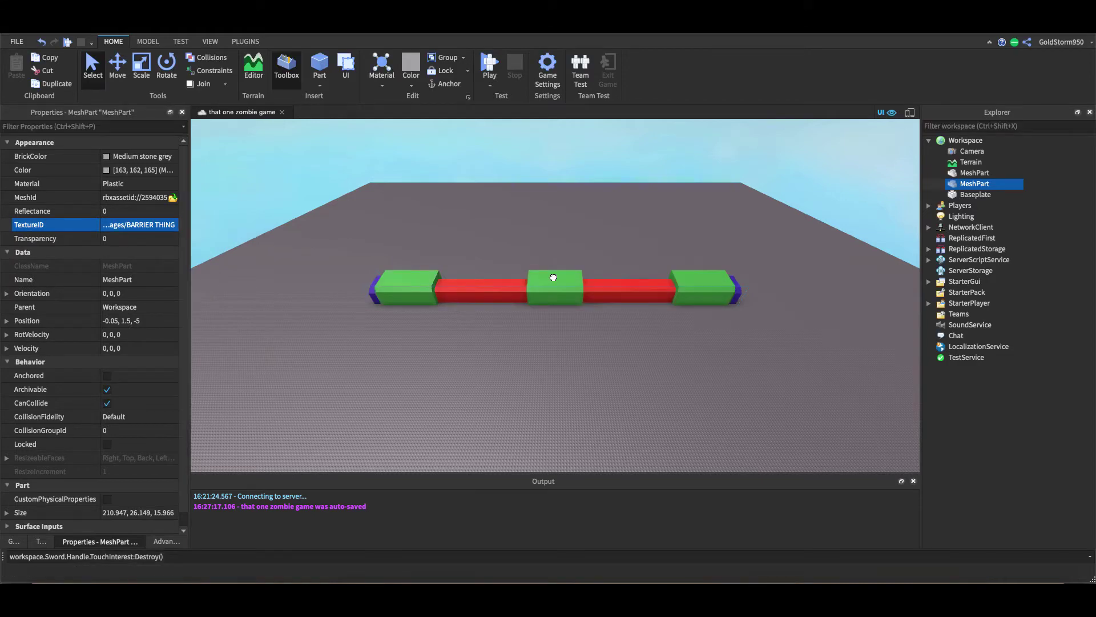
Reposition and scale the textured MeshPart down to 20.947, 2.597, 1.585, and place a duplicate next to it along the X axis.
drag(553, 278, 555, 303)
key(ctrl+3)
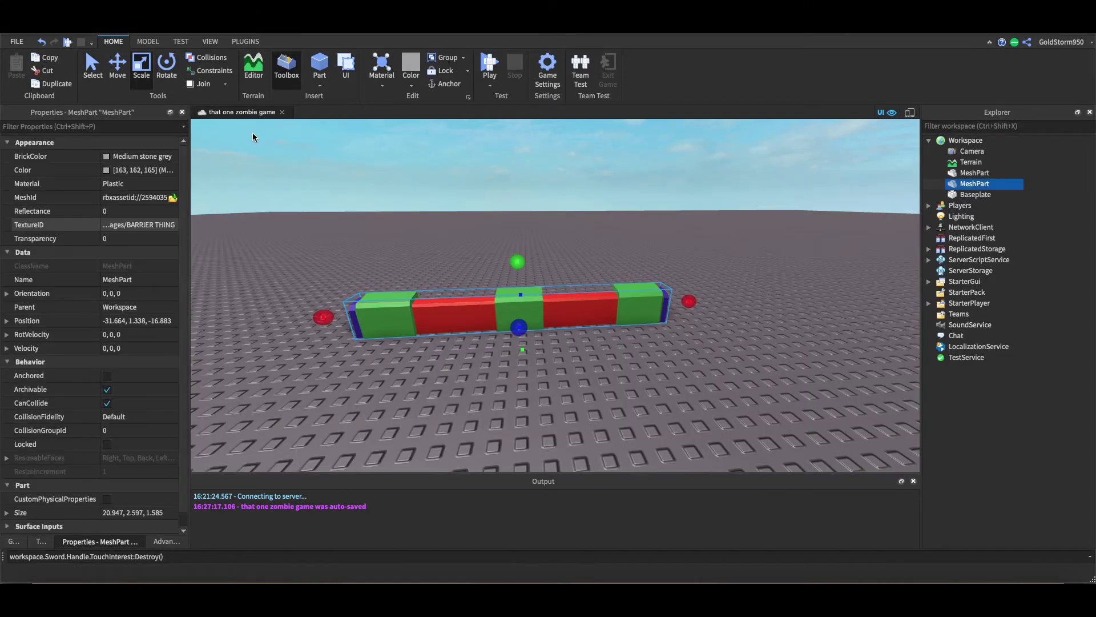
key(ctrl+d)
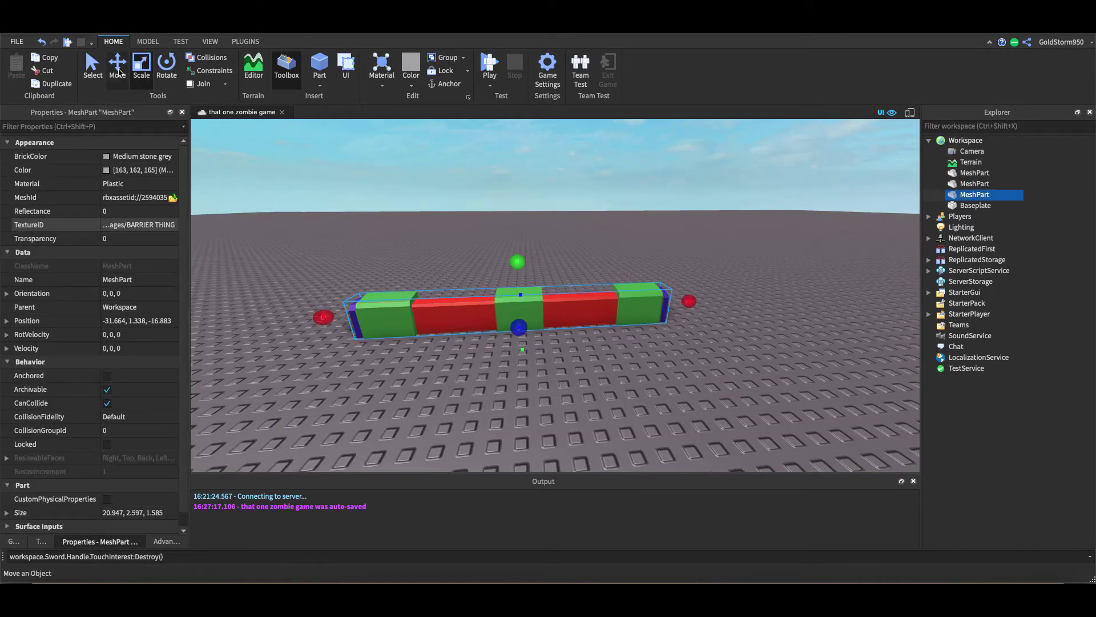
click(119, 73)
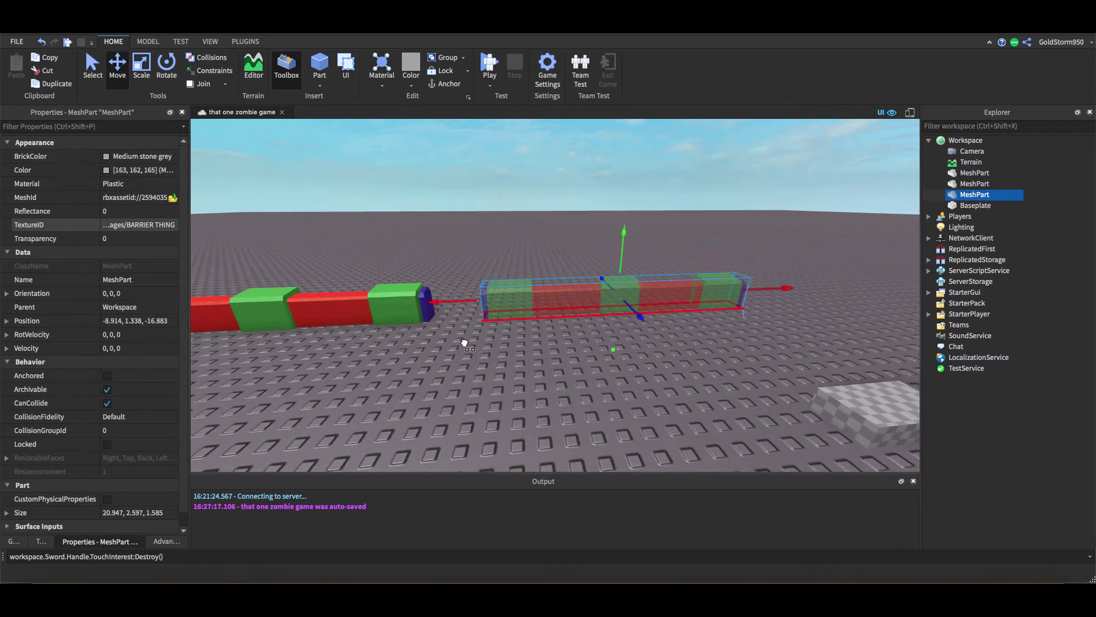
click(482, 373)
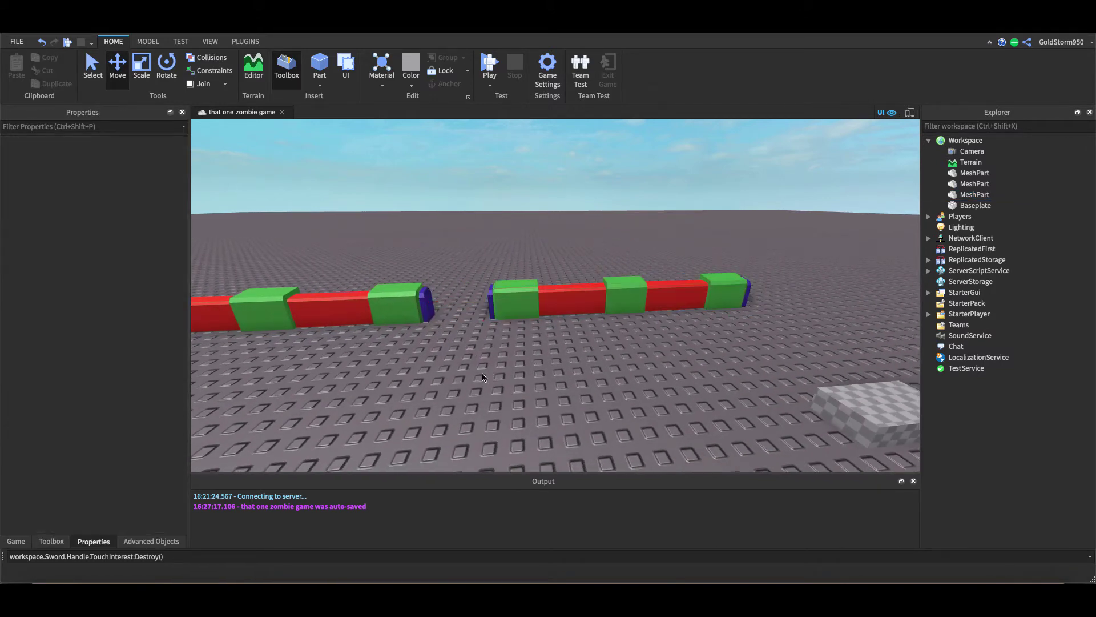
key(a)
Switch to Blender, bake the beam's texture in Ambient Occlusion mode, and save the image over its existing file.
click(964, 594)
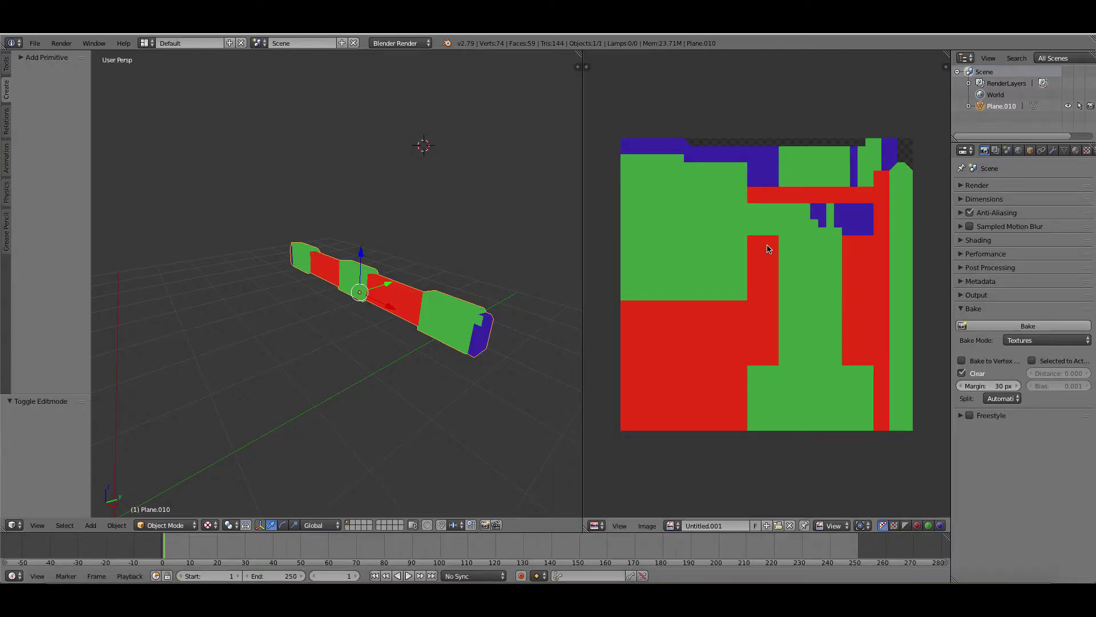
key(Tab)
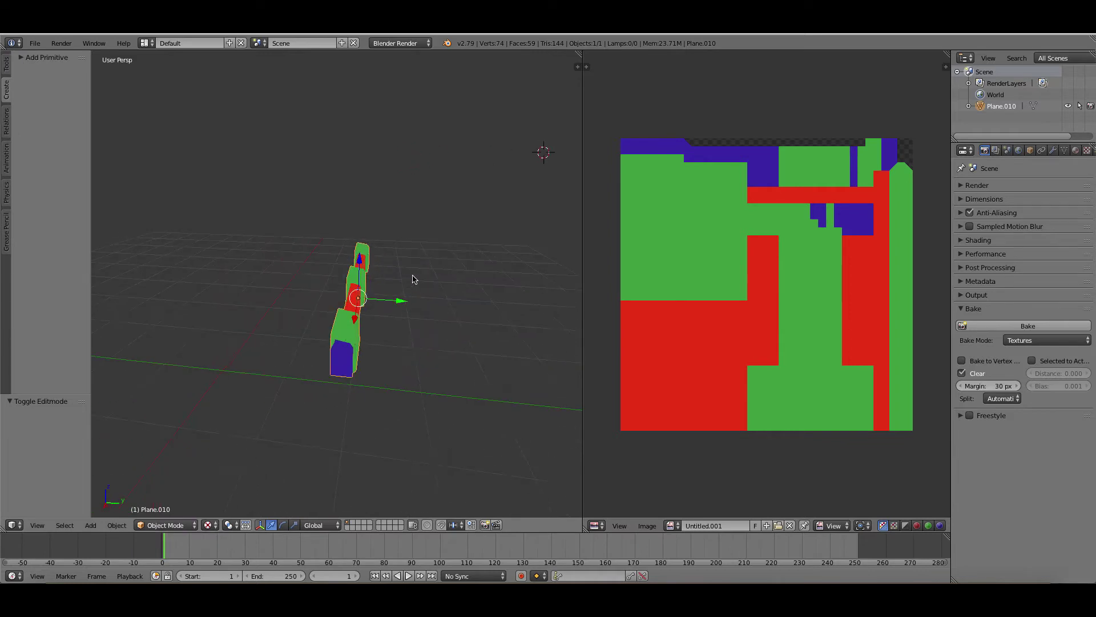
middle_drag(414, 279, 879, 271)
click(1022, 341)
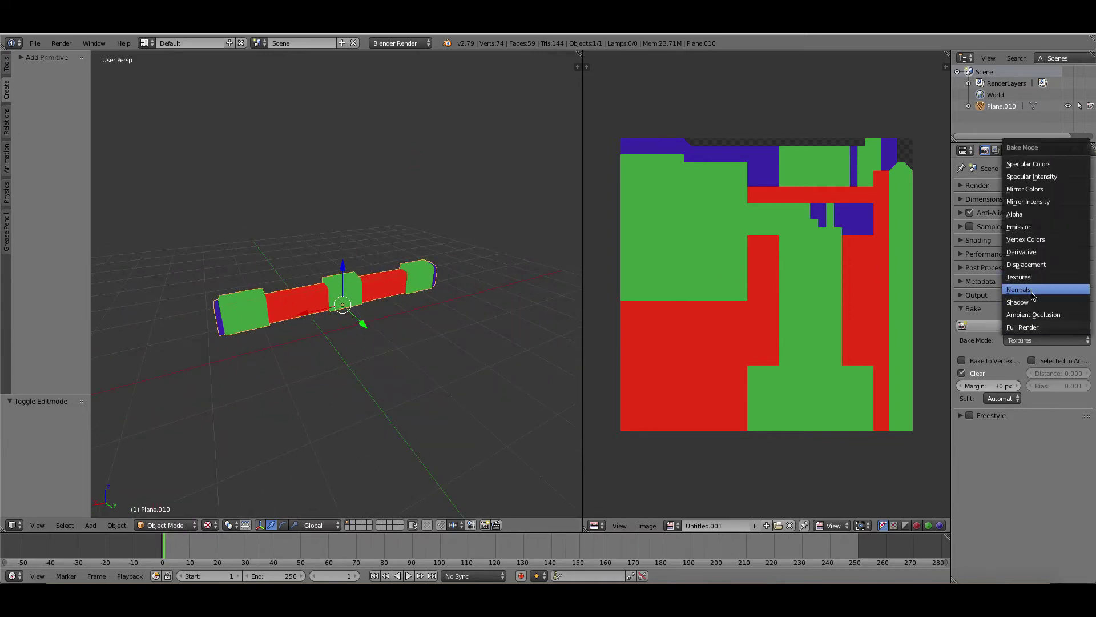
click(1031, 315)
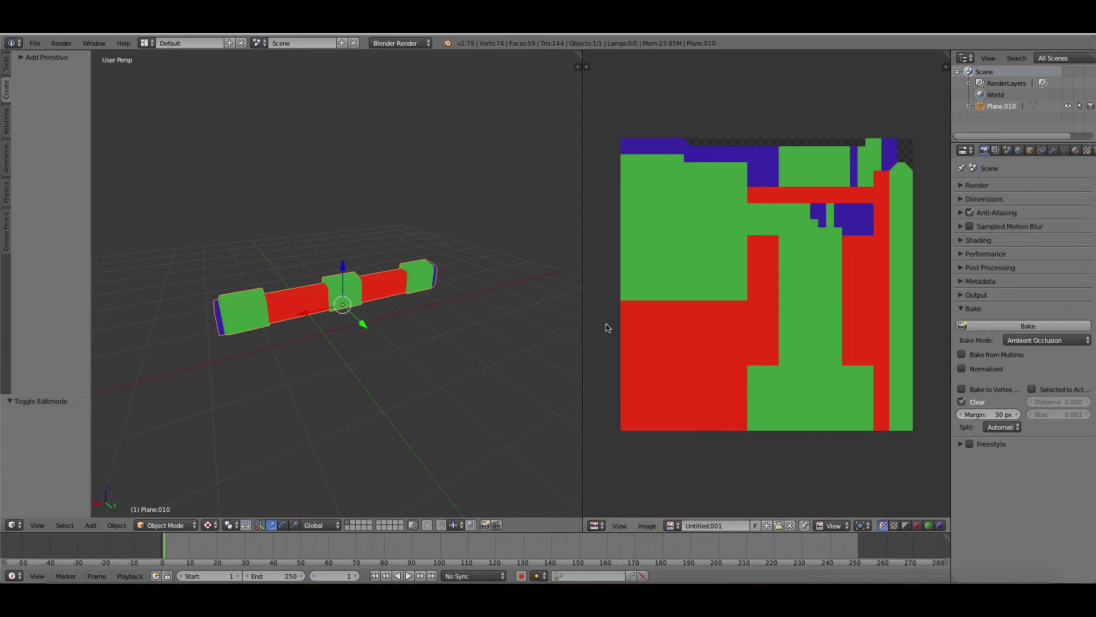
scroll(482, 325, up, 4)
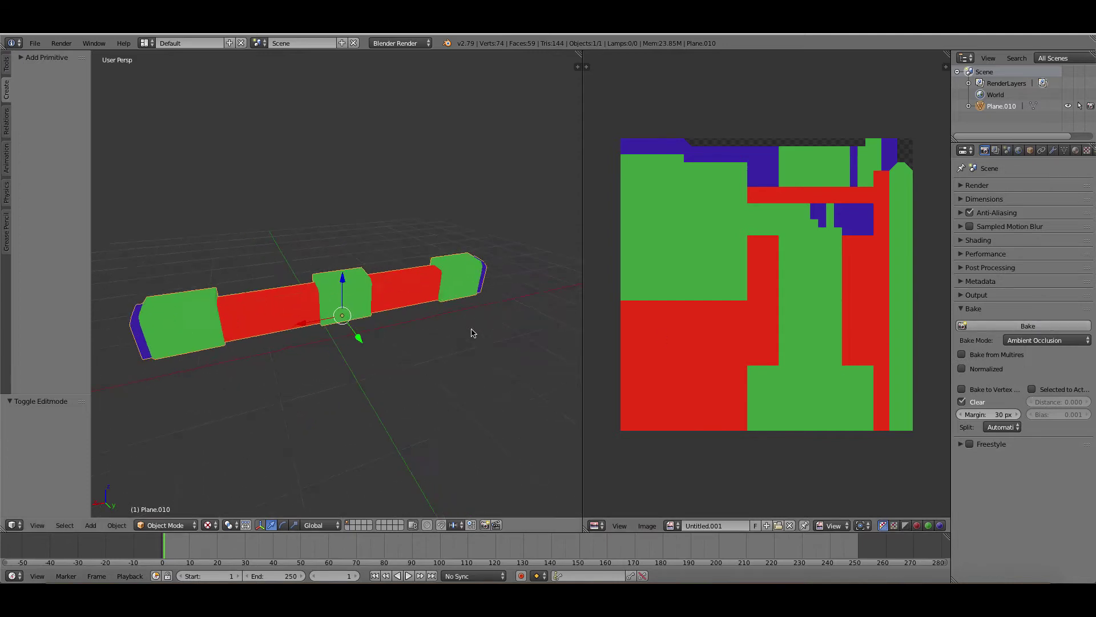
click(1028, 325)
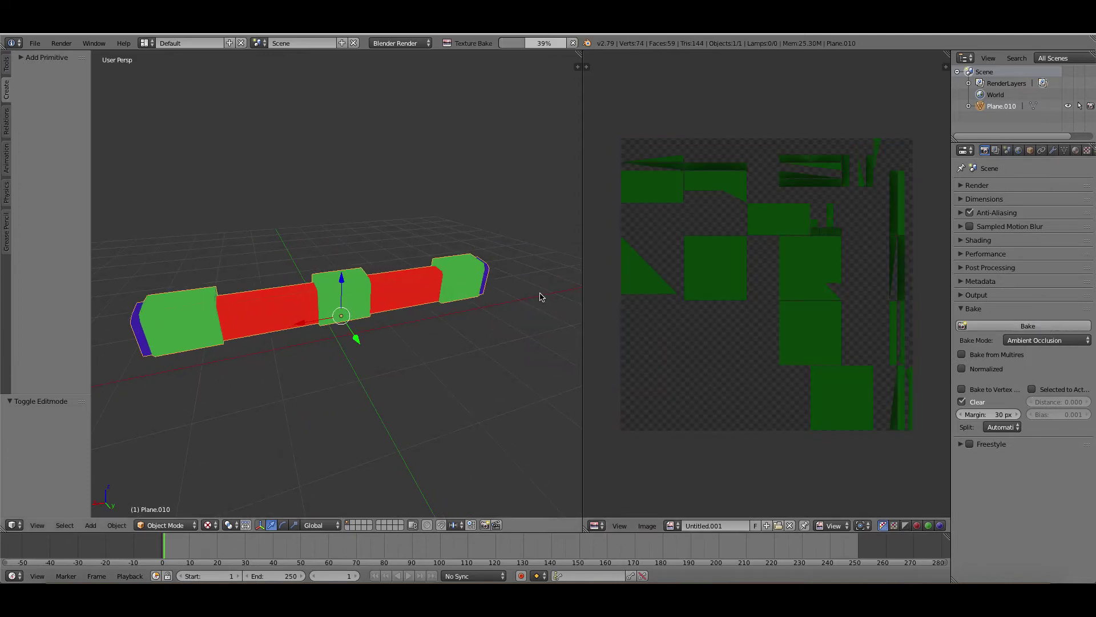
middle_drag(493, 277, 452, 300)
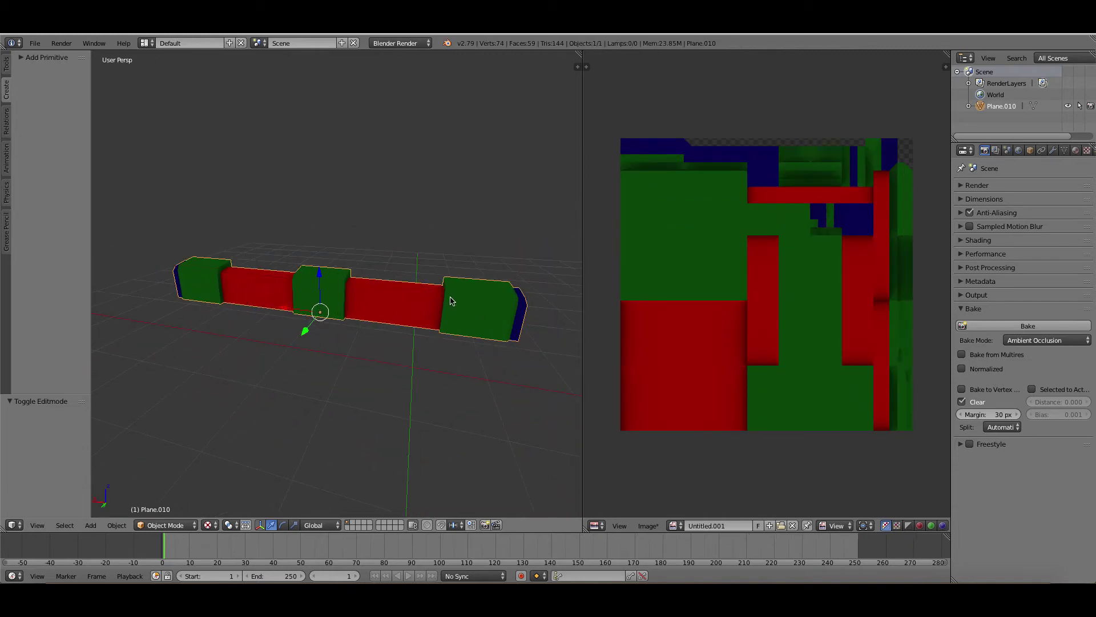
click(648, 525)
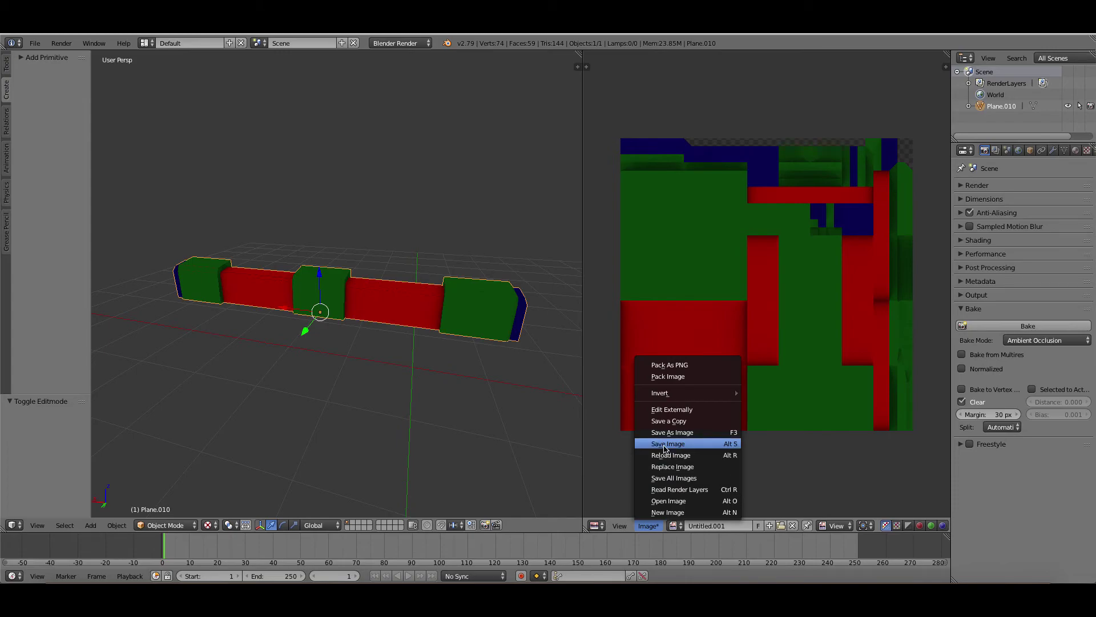
click(665, 444)
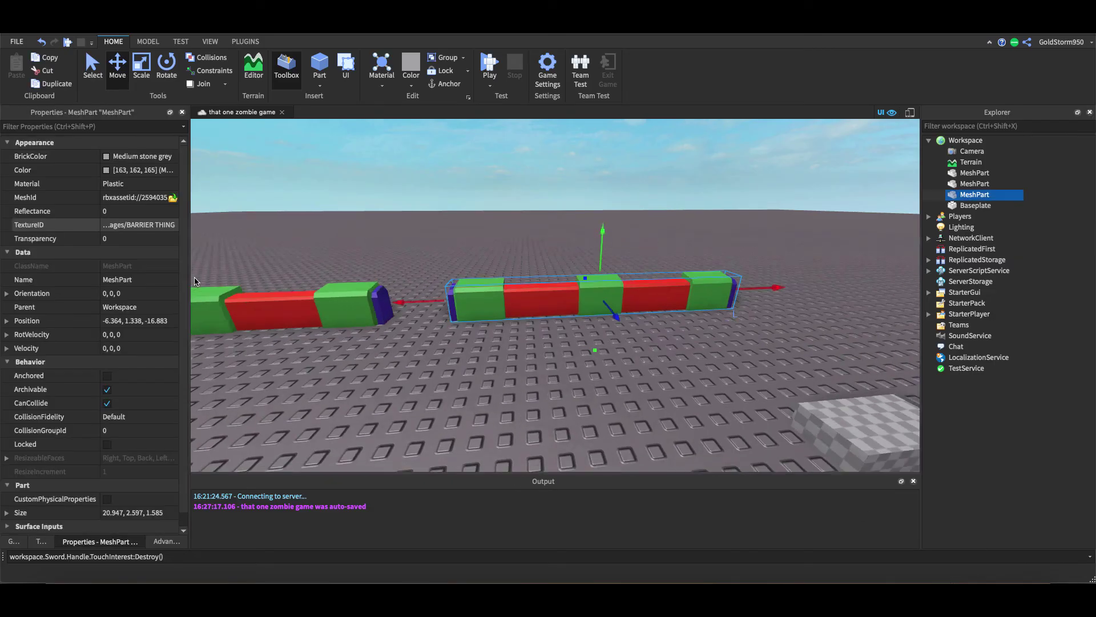
Add the updated BARRIER THING.png as a new image for the duplicated MeshPart's TextureID.
click(163, 228)
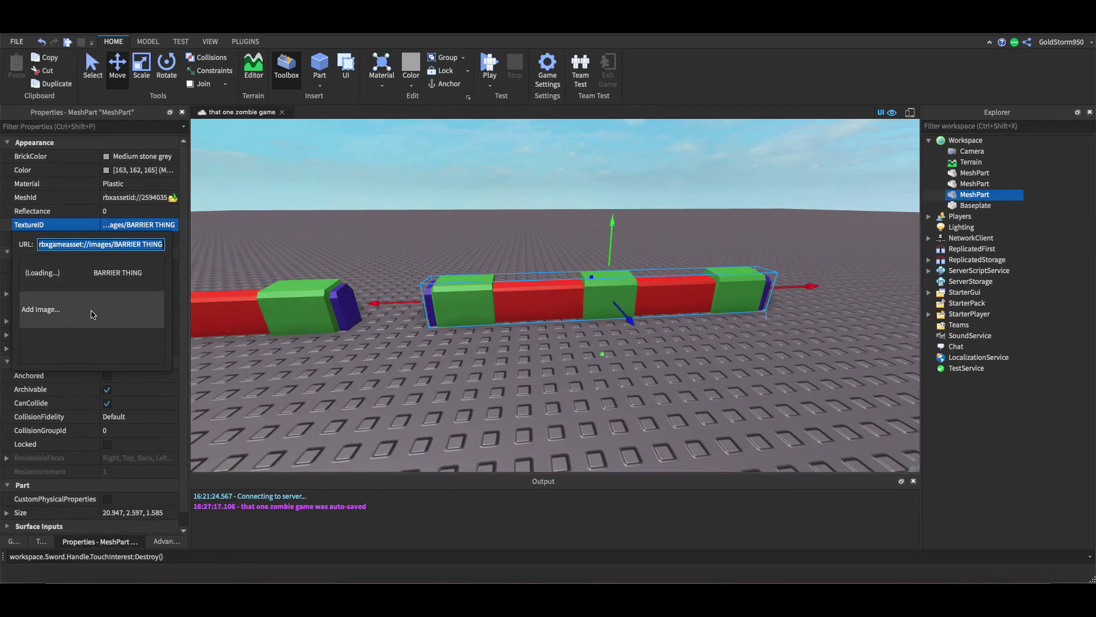
click(137, 284)
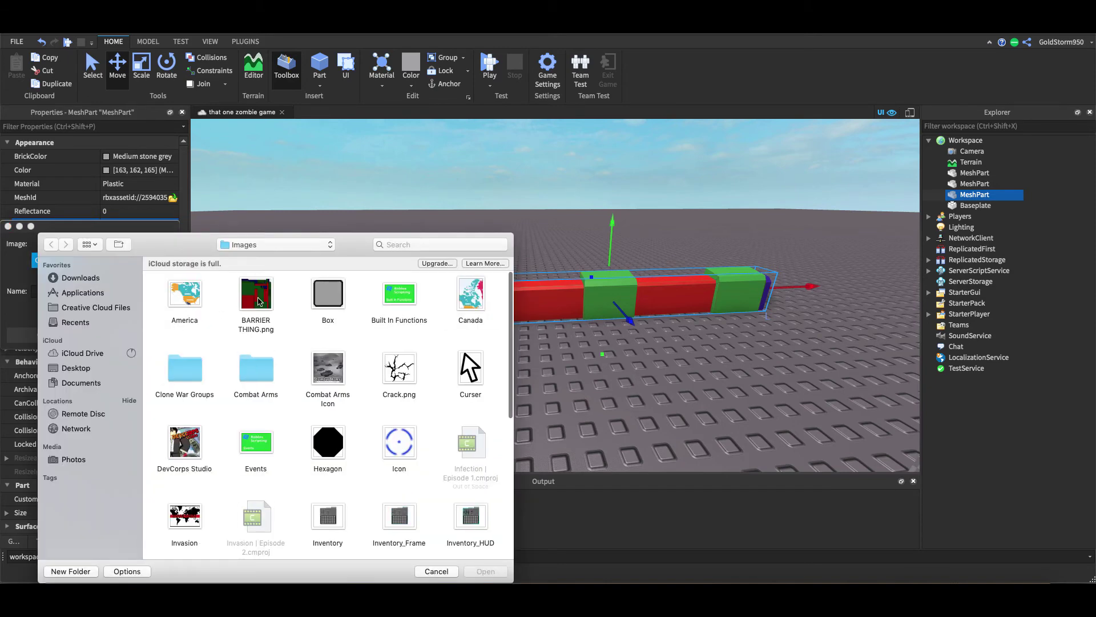
key(Return)
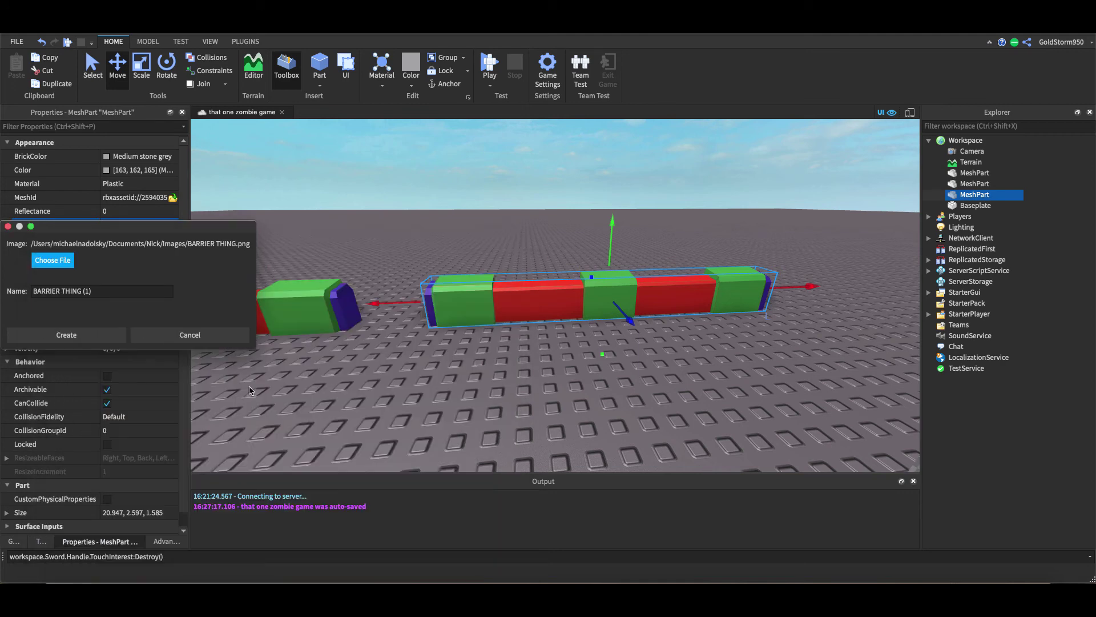
click(82, 336)
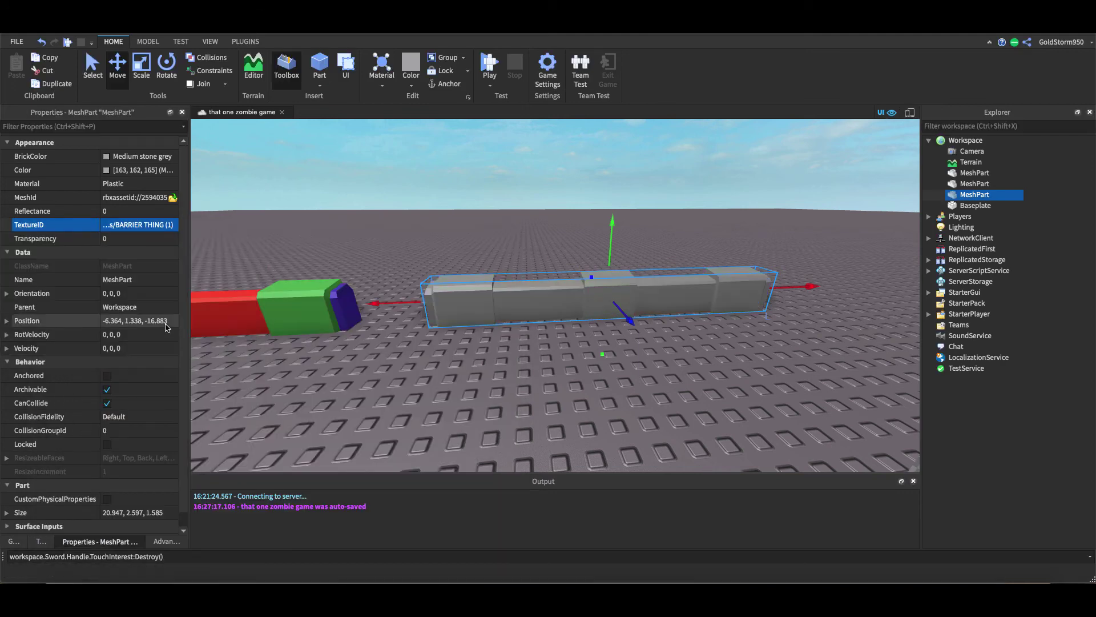
click(388, 382)
right_drag(544, 386, 544, 386)
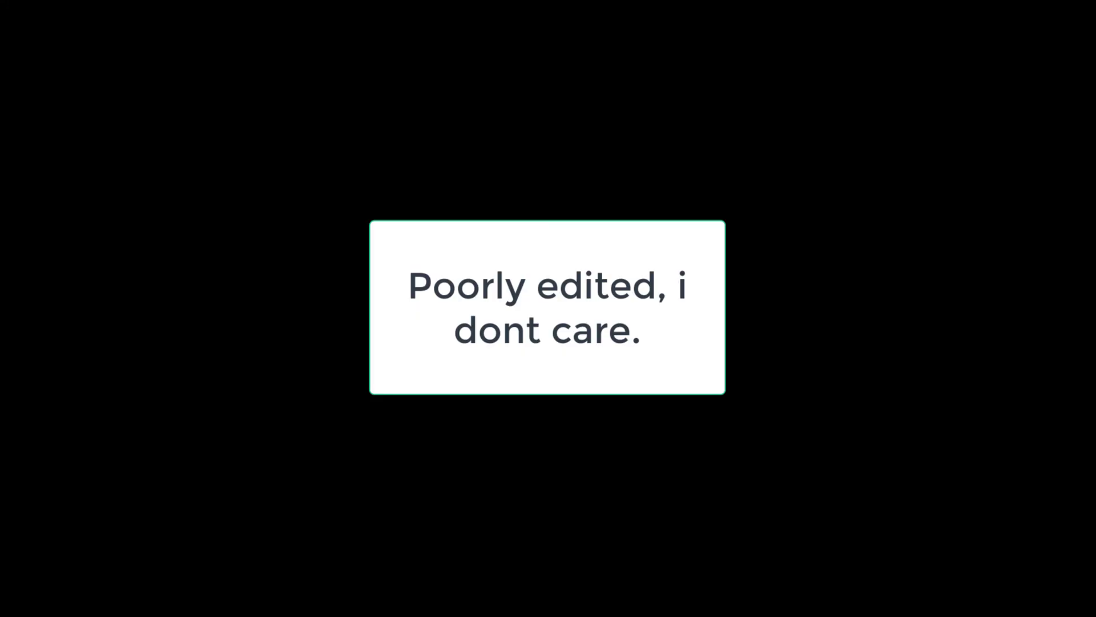